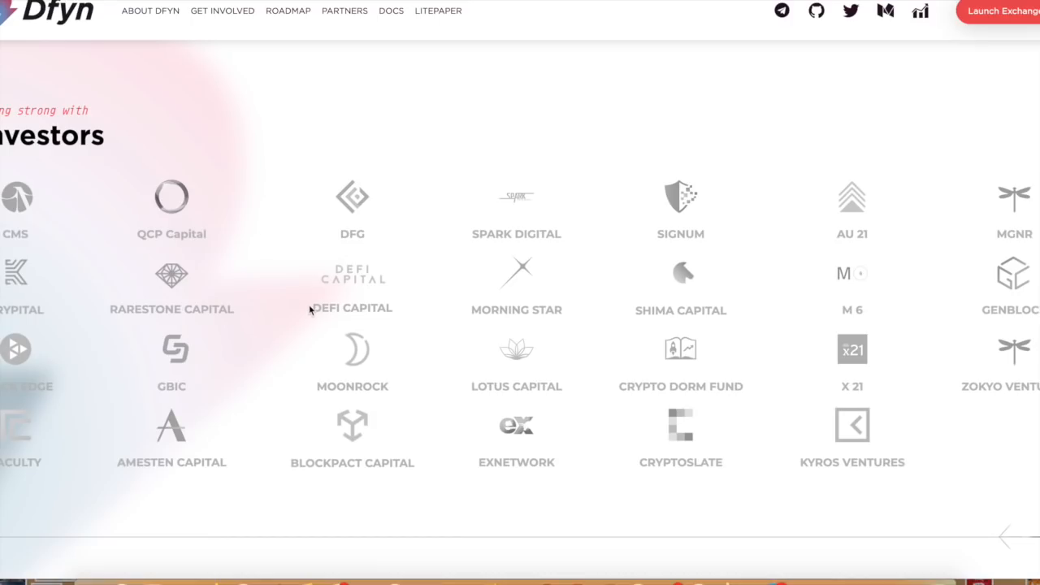
Skim the Dfyn landing page's investors, roadmap and Get involved sections.
scroll(310, 310, "down", 10)
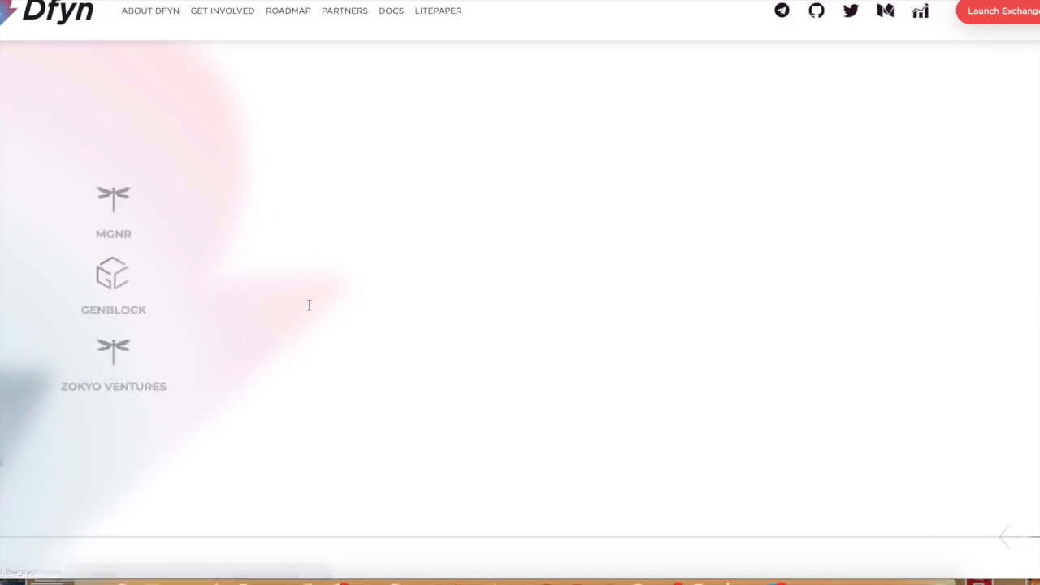
scroll(310, 310, "up", 15)
scroll(309, 310, "up", 6)
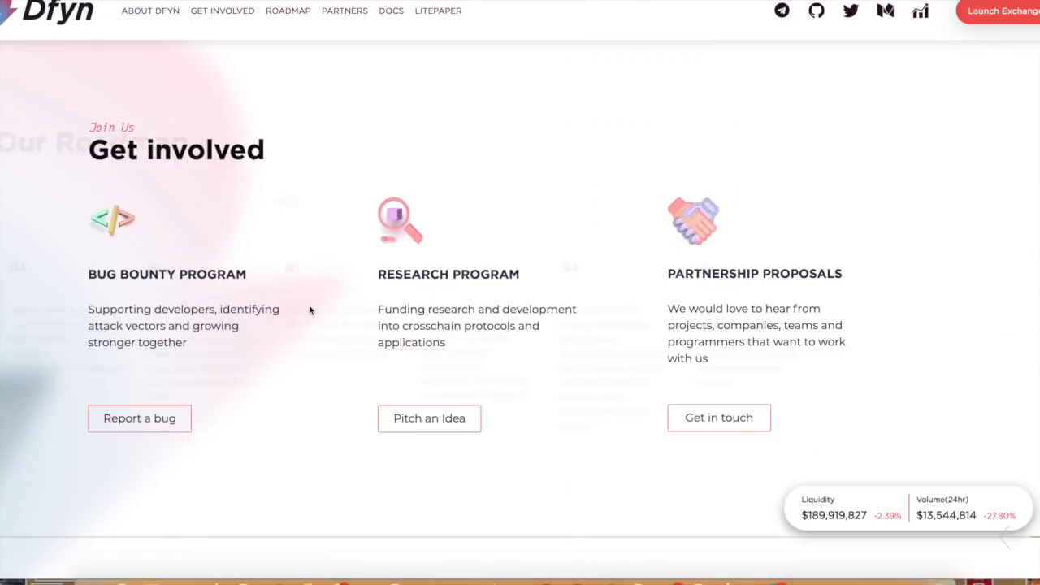
scroll(310, 310, "down", 3)
scroll(309, 311, "up", 3)
scroll(309, 311, "down", 3)
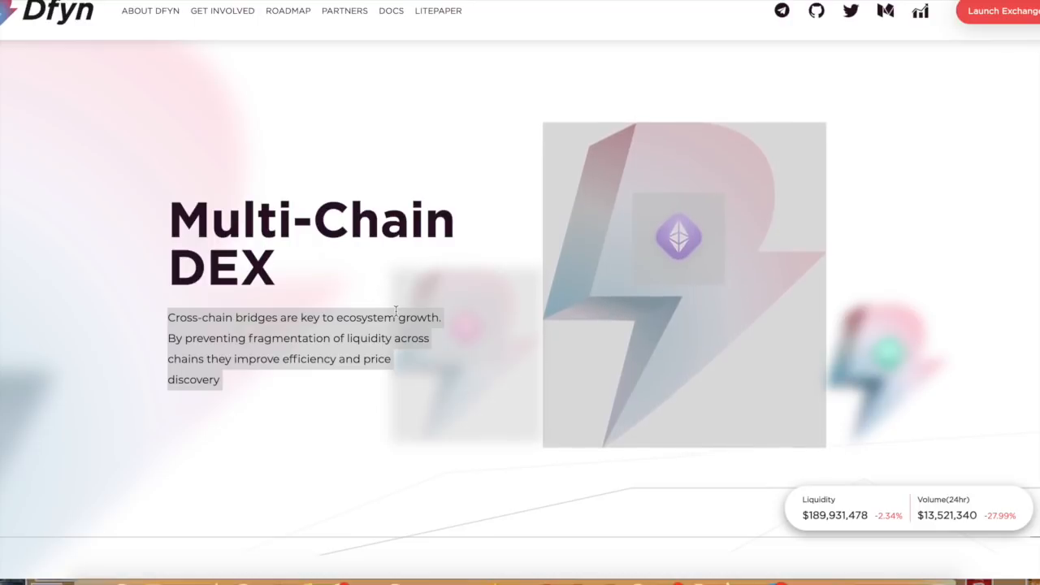
Read the landing page's Multi-Chain AMM DEX features, Layer 2 and Noderunner cards, How Dfyn works, roadmap and Get involved sections.
scroll(396, 310, "down", 1)
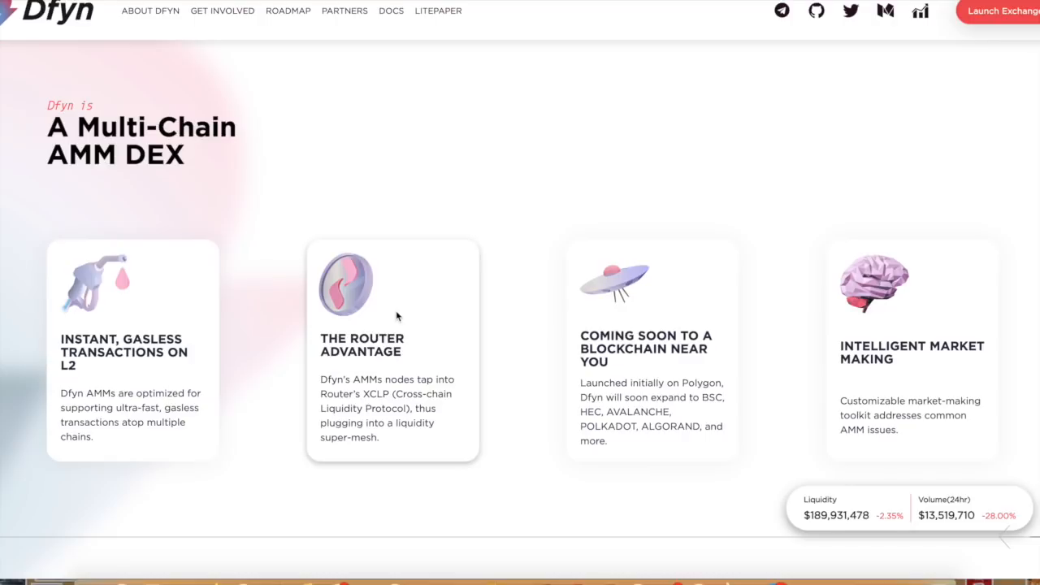
left_click_drag(96, 379, 51, 328)
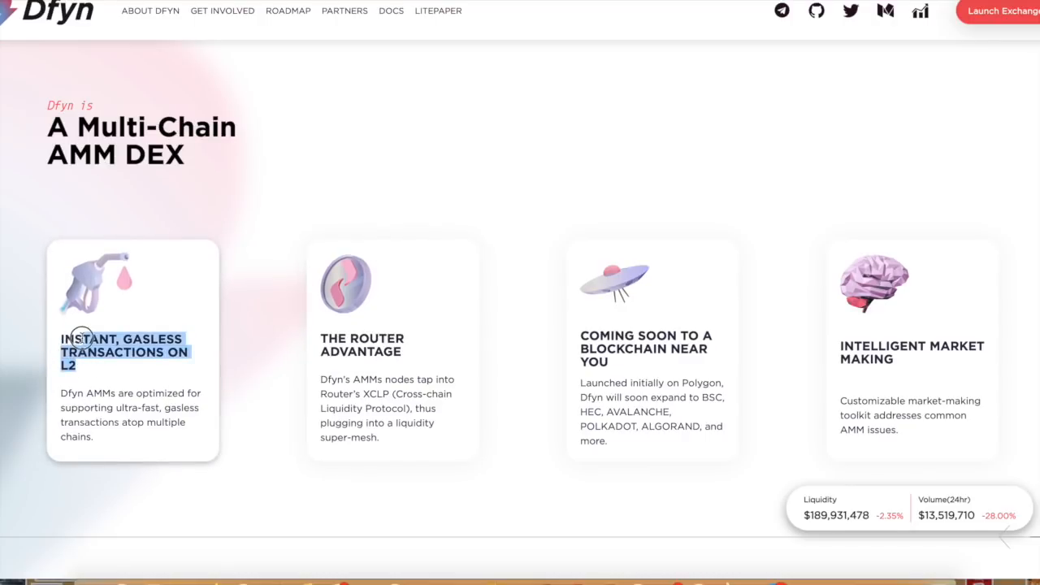
left_click(261, 375)
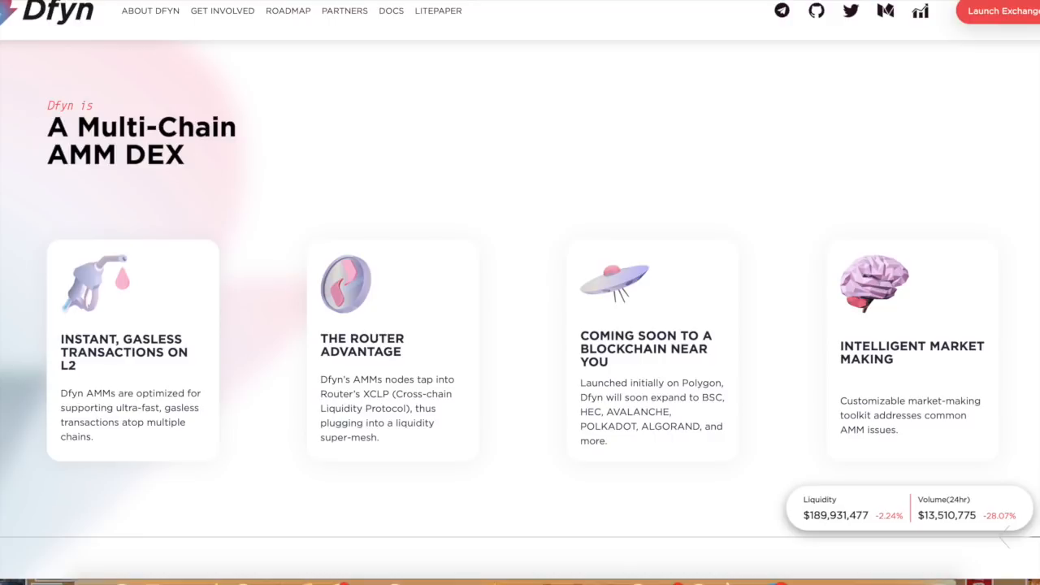
scroll(639, 287, "down", 10)
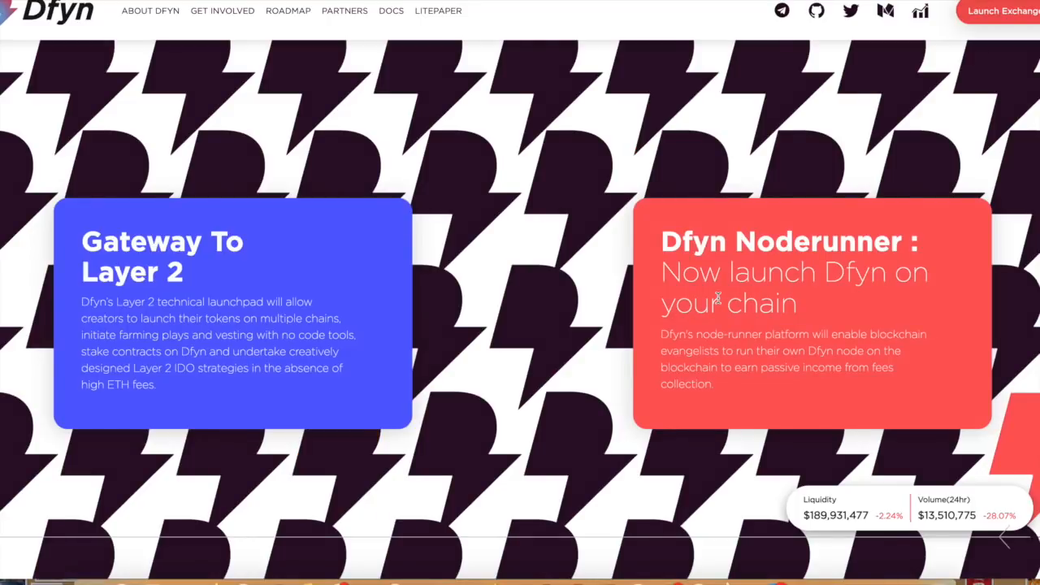
scroll(717, 299, "down", 5)
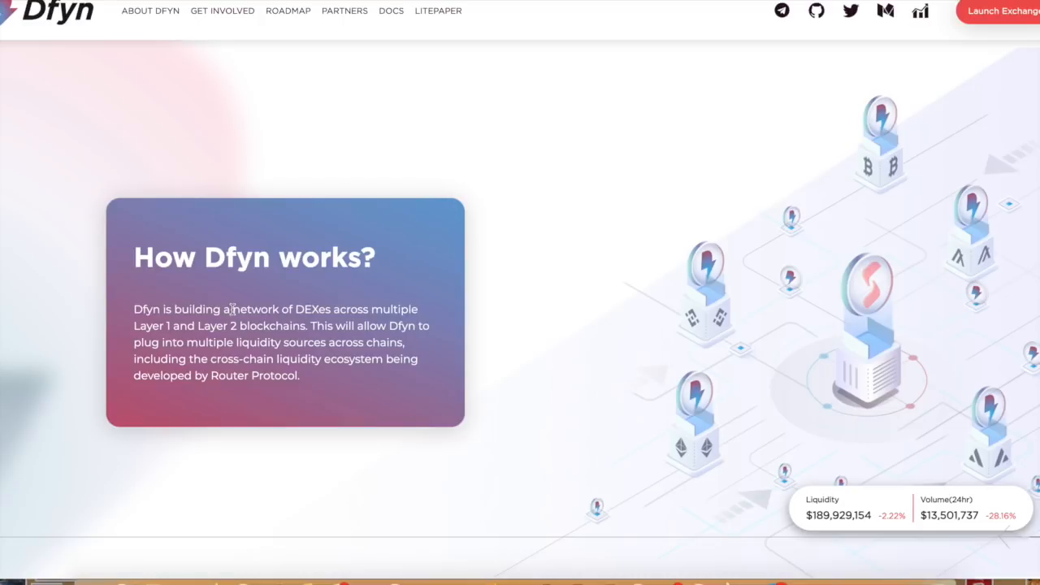
scroll(232, 309, "down", 1)
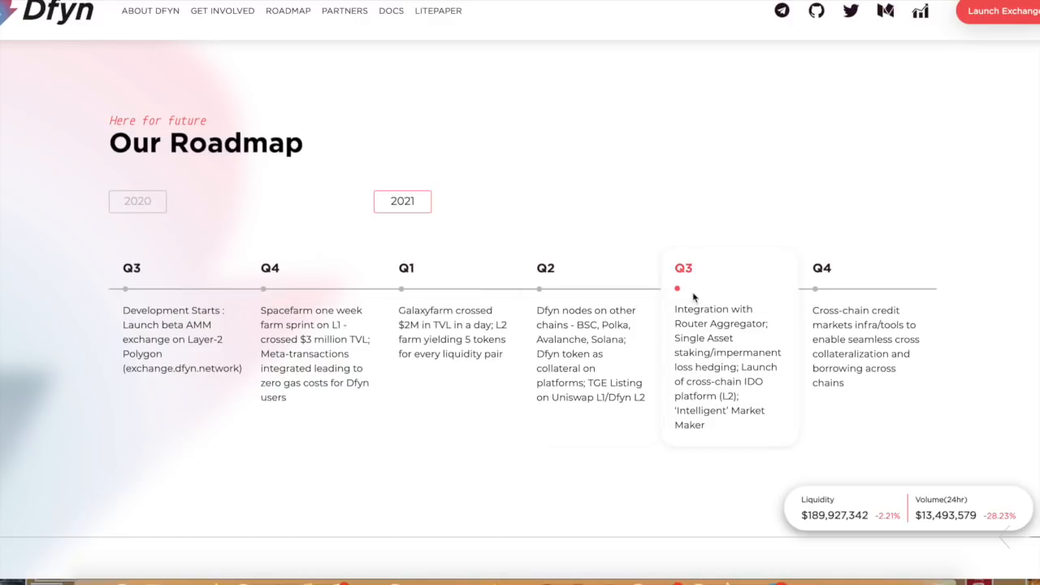
scroll(696, 290, "up", 5)
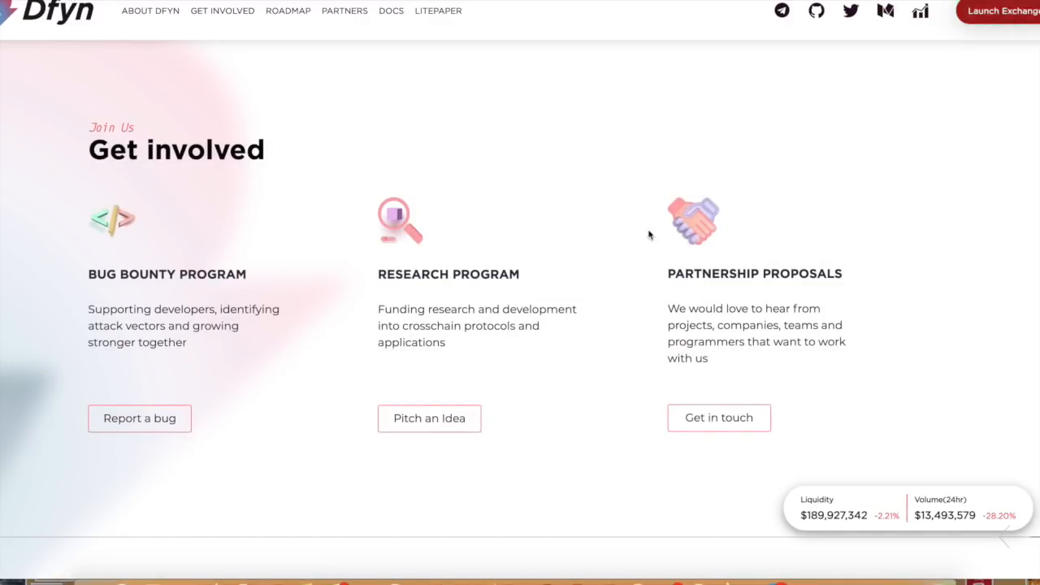
scroll(570, 293, "down", 10)
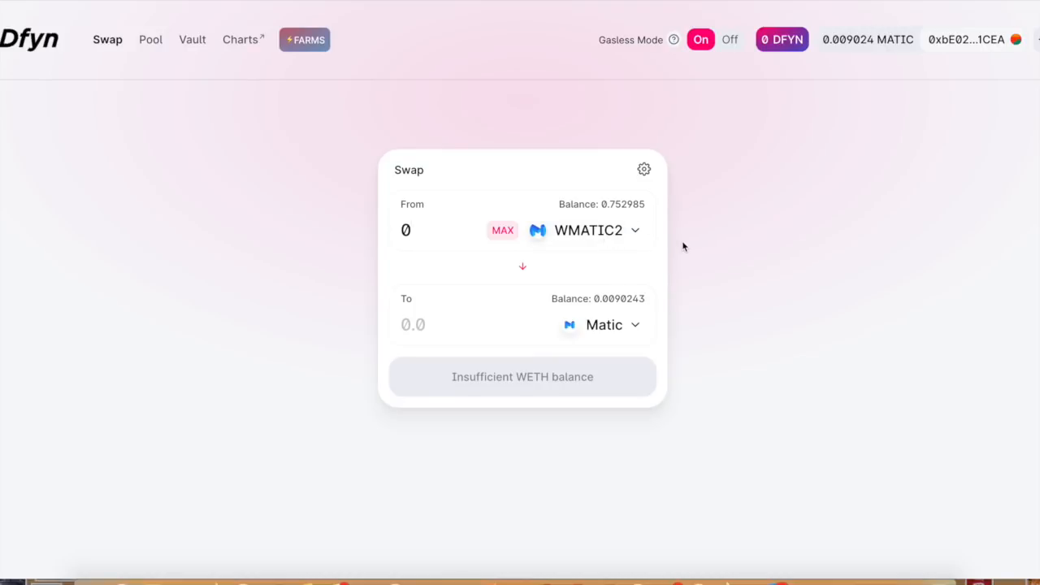
Set the swap amount to the maximum WMATIC2 balance and submit its unwrapping to Matic through the wallet's withdrawal request.
key("BackSpace")
type("1")
left_click(507, 233)
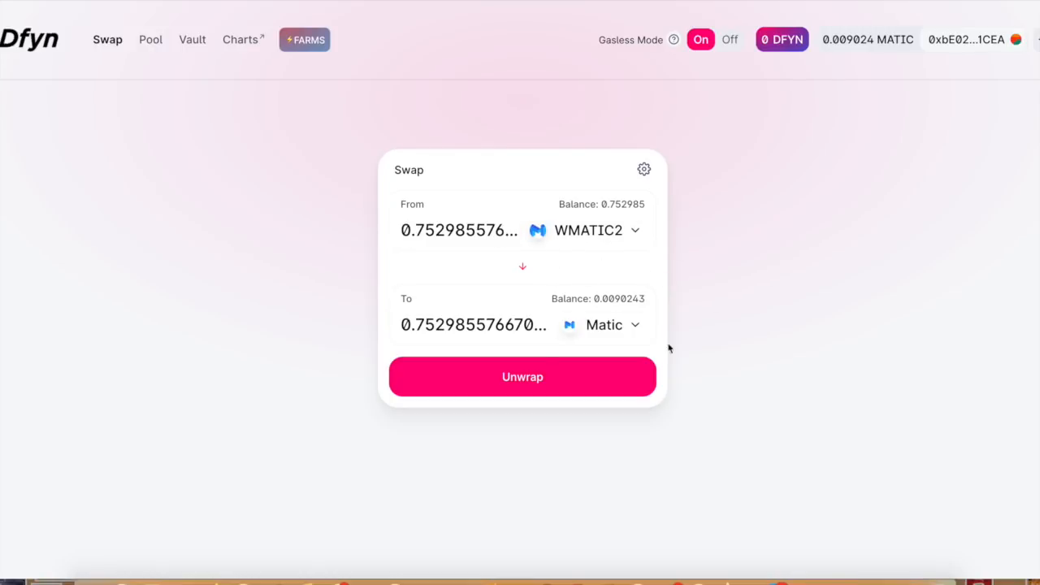
left_click(537, 374)
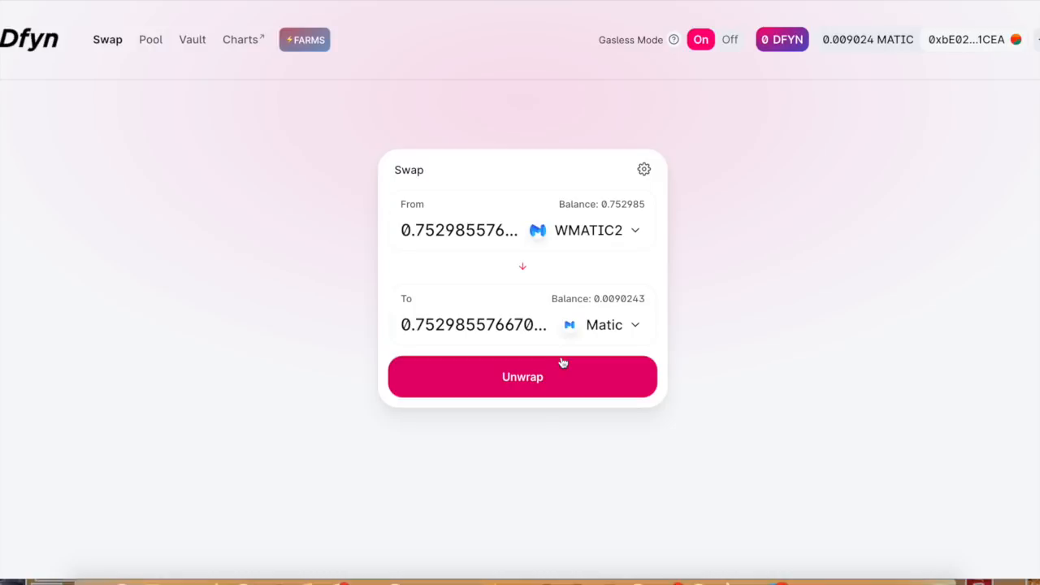
left_click(524, 391)
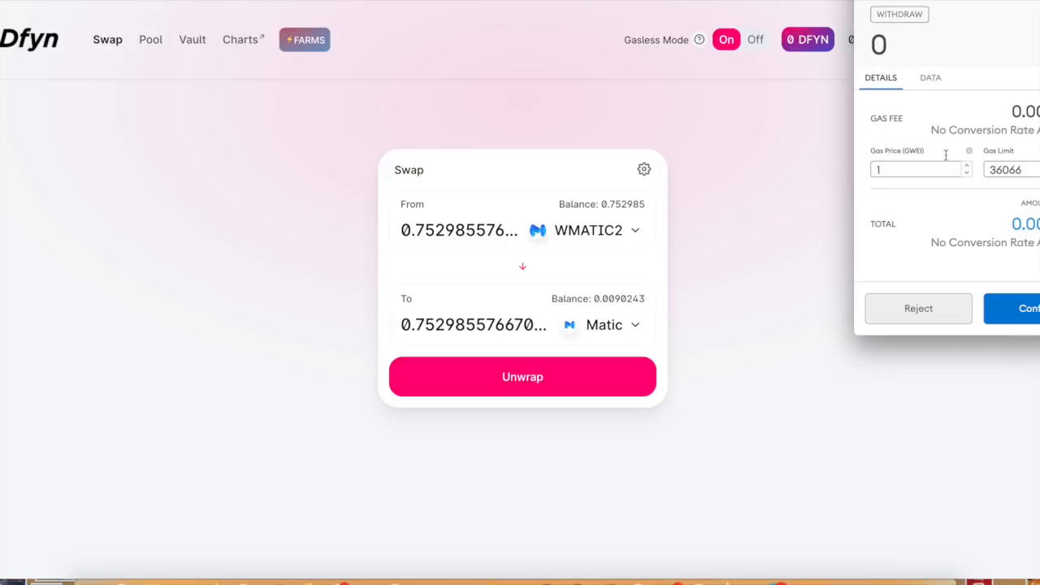
left_click(909, 306)
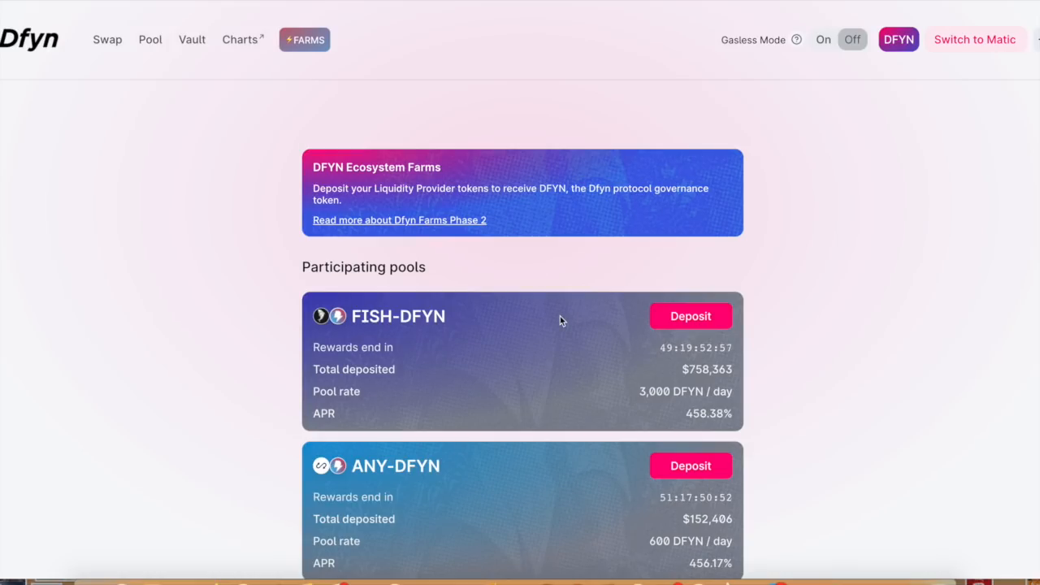
Review the participating pools on the DFYN Ecosystem Farms page.
scroll(559, 321, "down", 1)
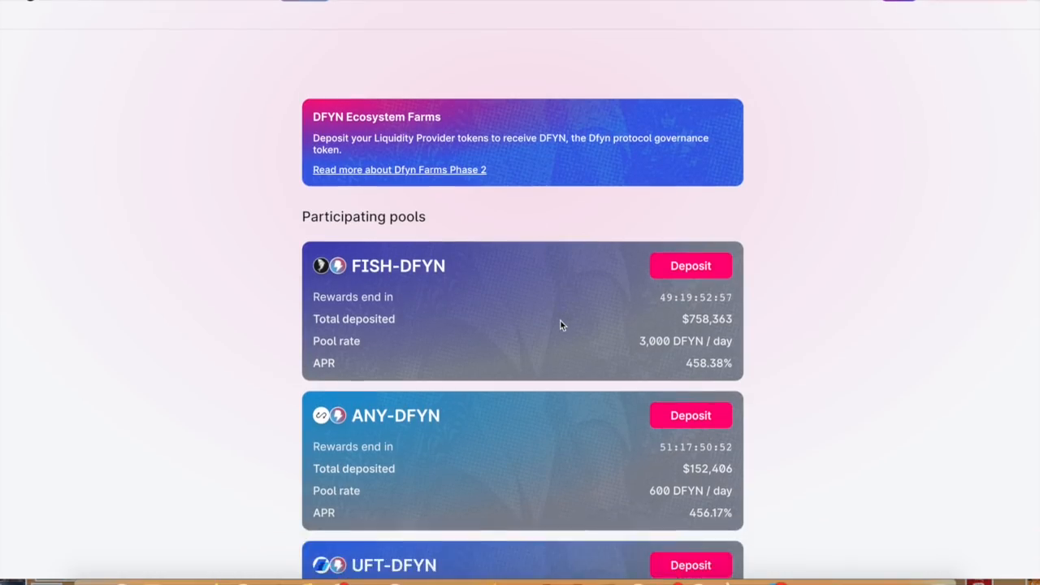
scroll(560, 325, "up", 1)
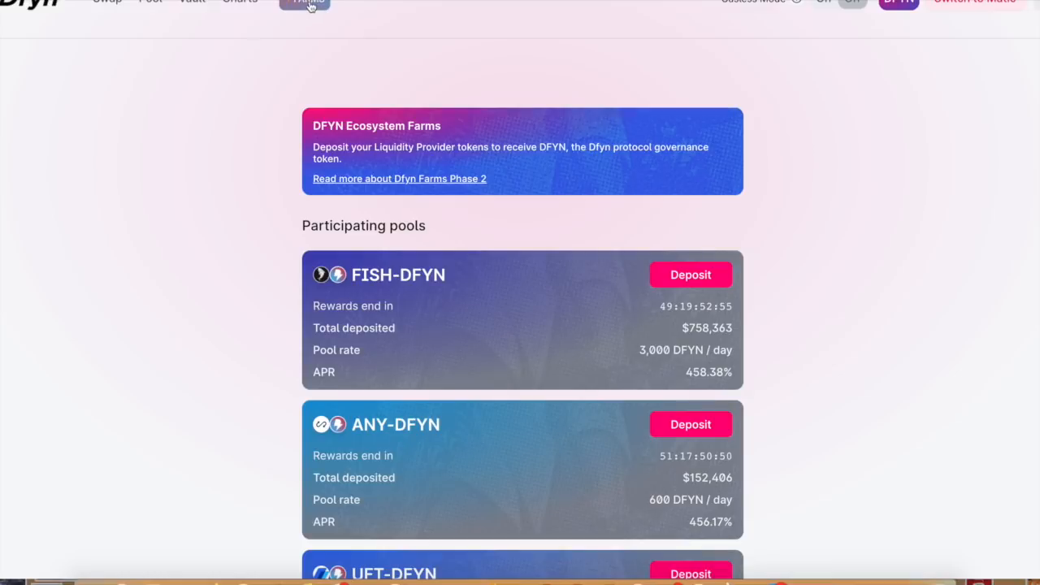
scroll(302, 32, "up", 1)
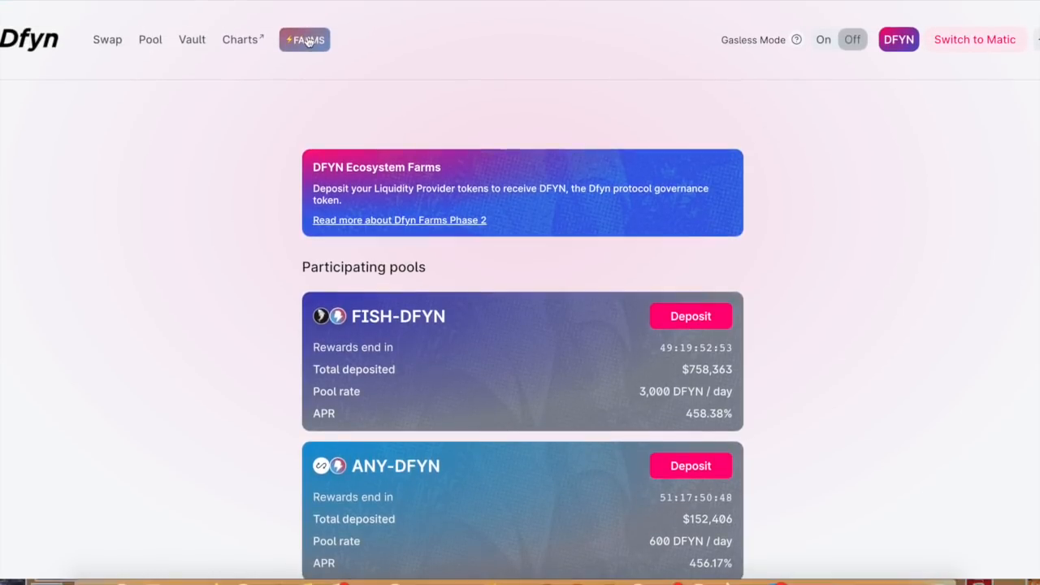
Review the Route and DFYN vaults' limits, maturity periods and APRs on the Single Asset Vaults page.
left_click(310, 42)
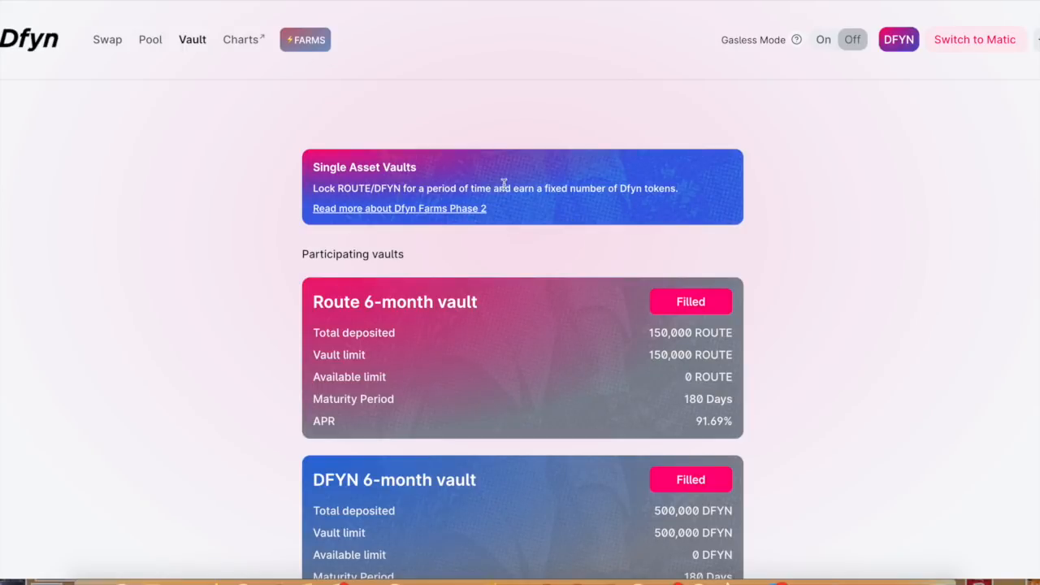
scroll(552, 228, "down", 2)
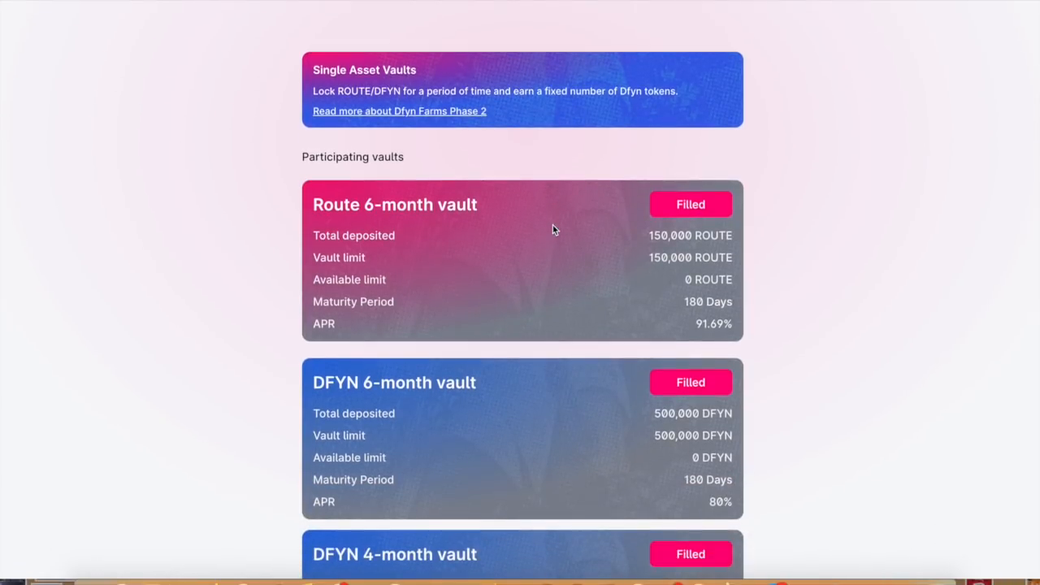
scroll(581, 313, "down", 3)
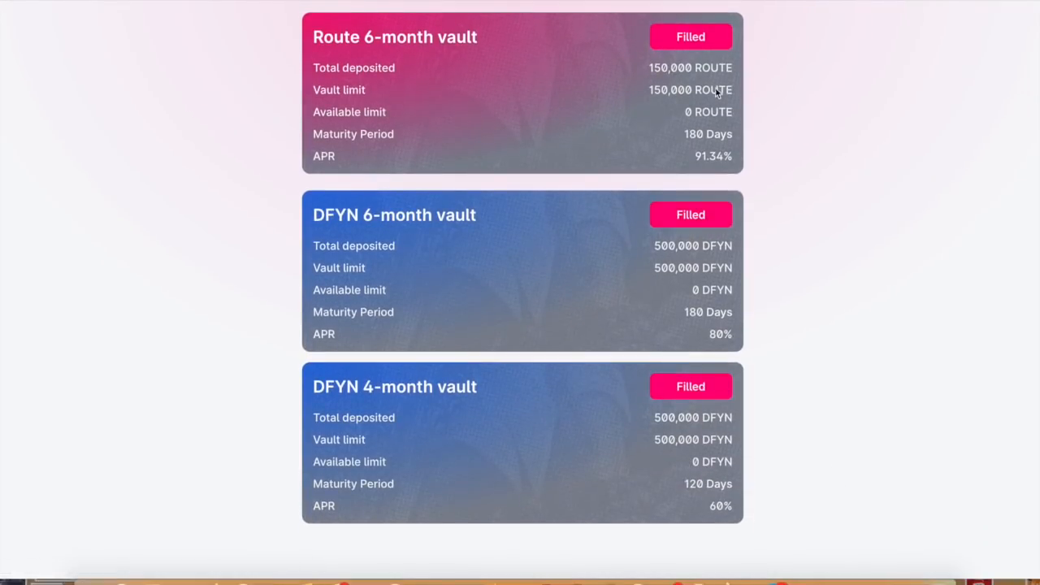
scroll(714, 86, "up", 2)
scroll(712, 84, "up", 2)
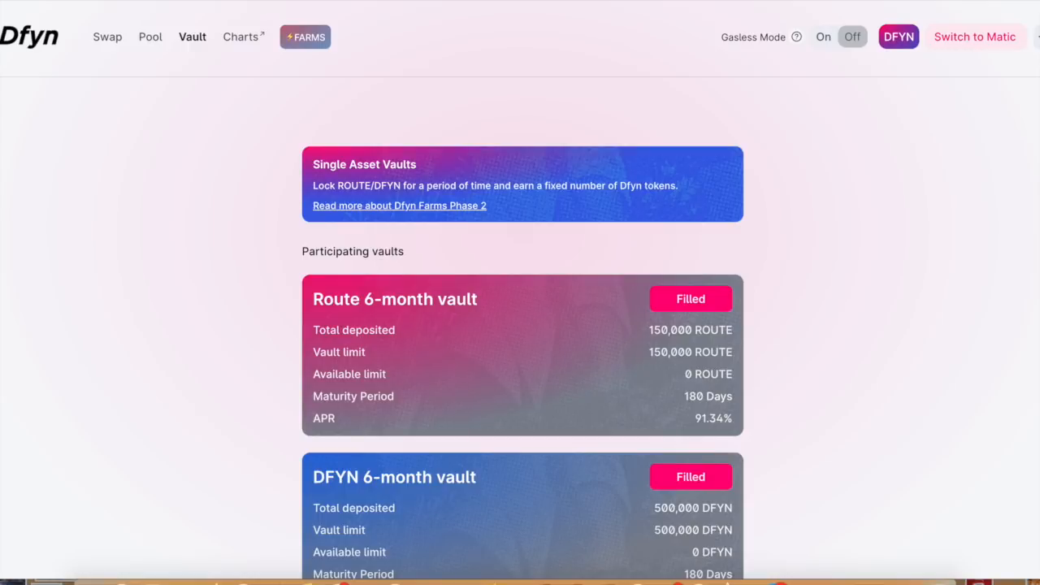
scroll(637, 298, "down", 4)
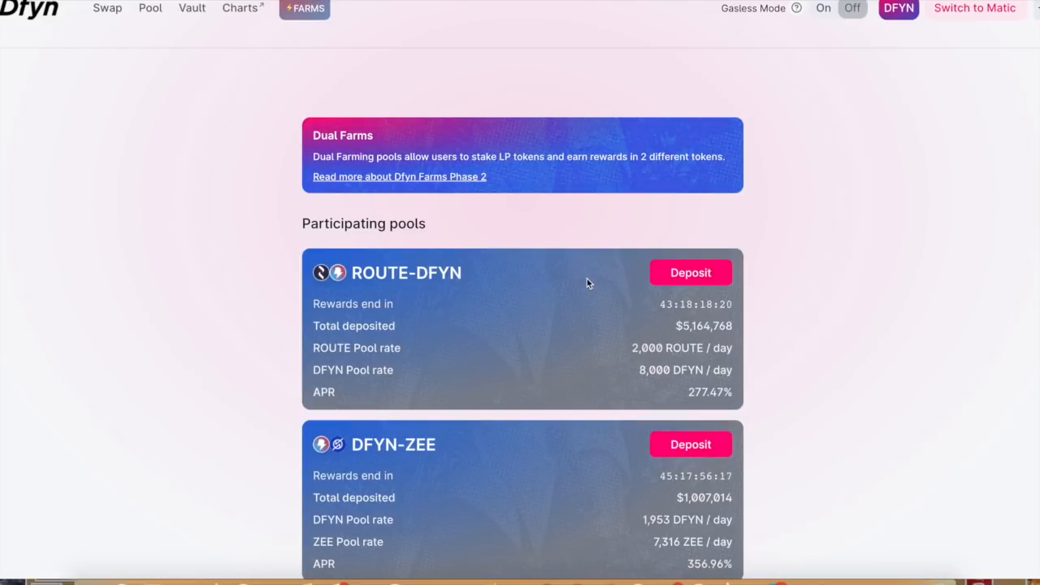
Review the reward rates of the Dual Farms pools and open the deposit option for ROUTE-DFYN.
scroll(587, 281, "down", 1)
scroll(587, 282, "up", 1)
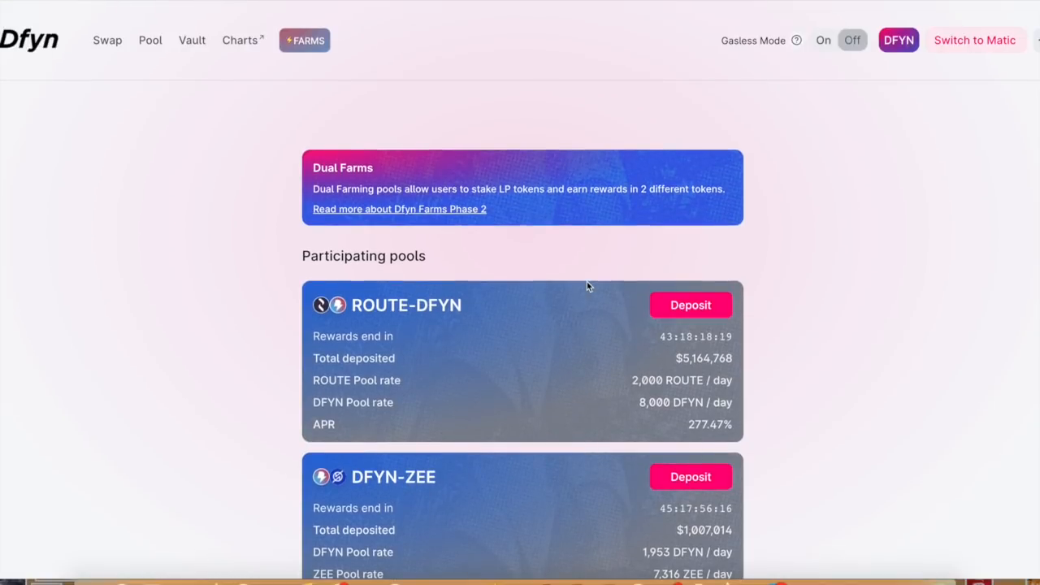
scroll(591, 302, "down", 1)
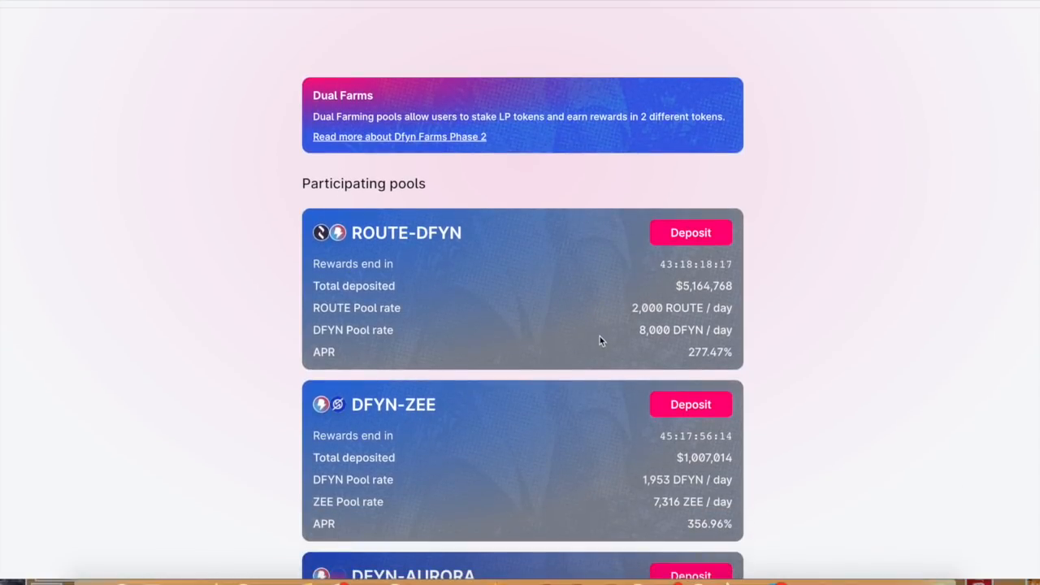
scroll(432, 300, "down", 3)
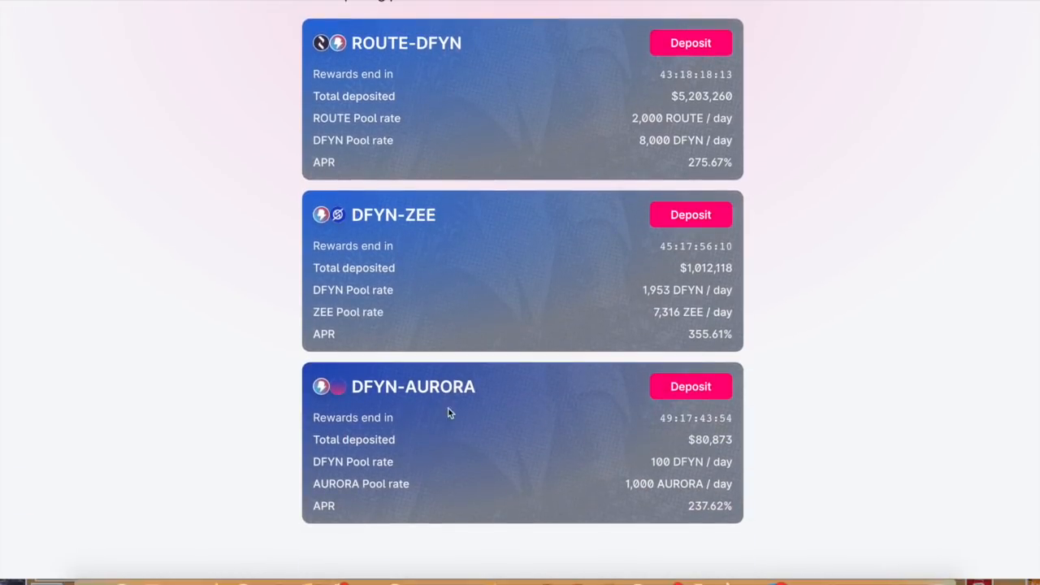
scroll(471, 386, "up", 3)
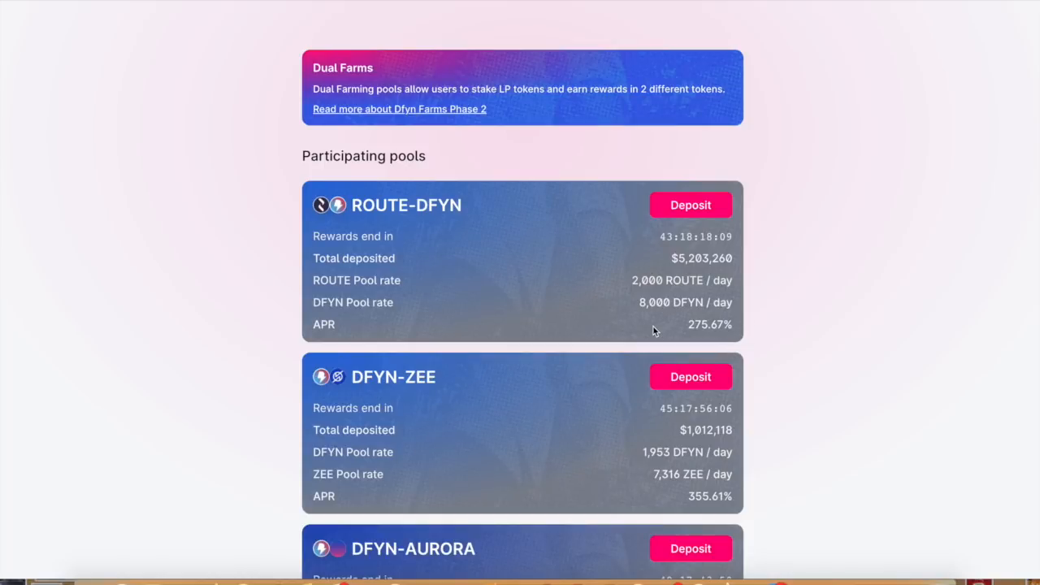
left_click(676, 203)
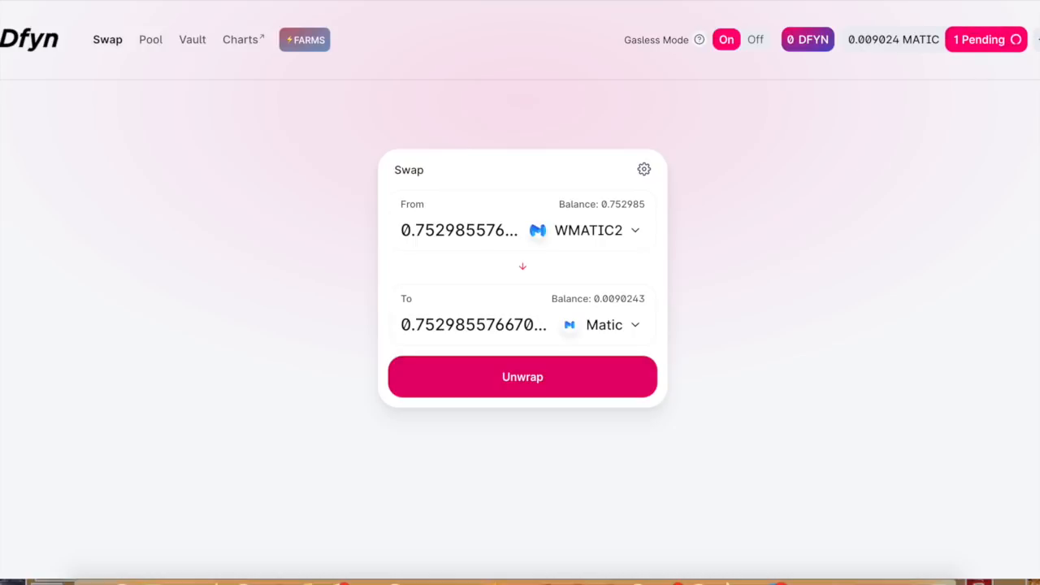
Check the MATIC balance and assets in the MetaMask wallet, reopen the wallet to refresh it, and close it.
left_click(1032, 1)
left_click(919, 173)
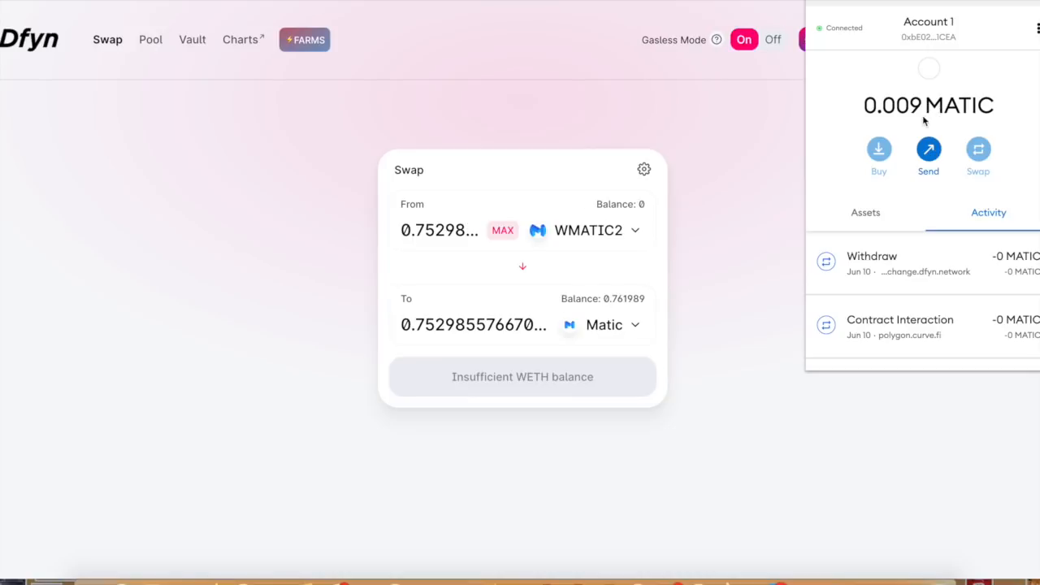
left_click_drag(995, 106, 789, 184)
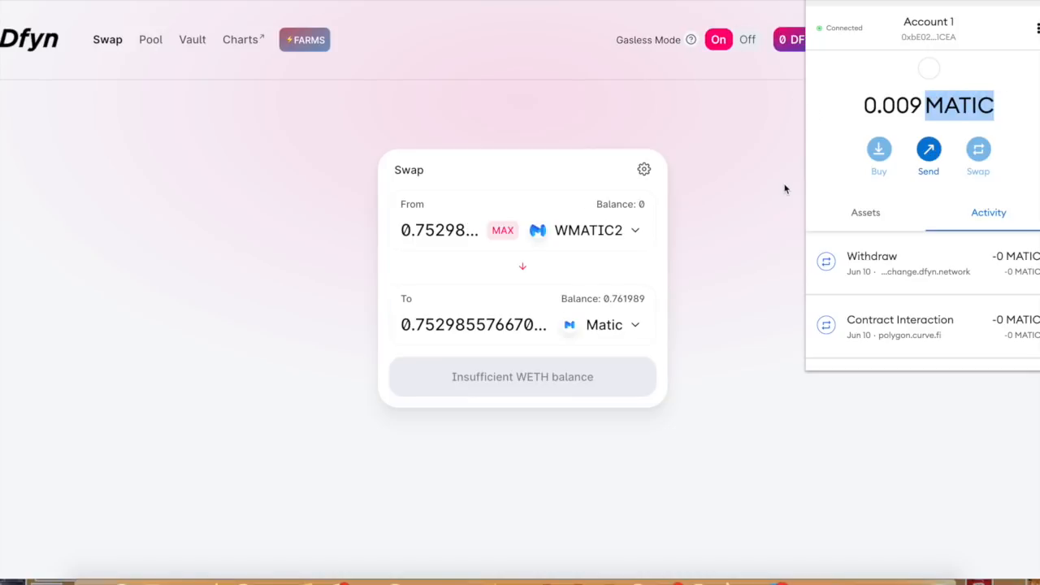
left_click(855, 205)
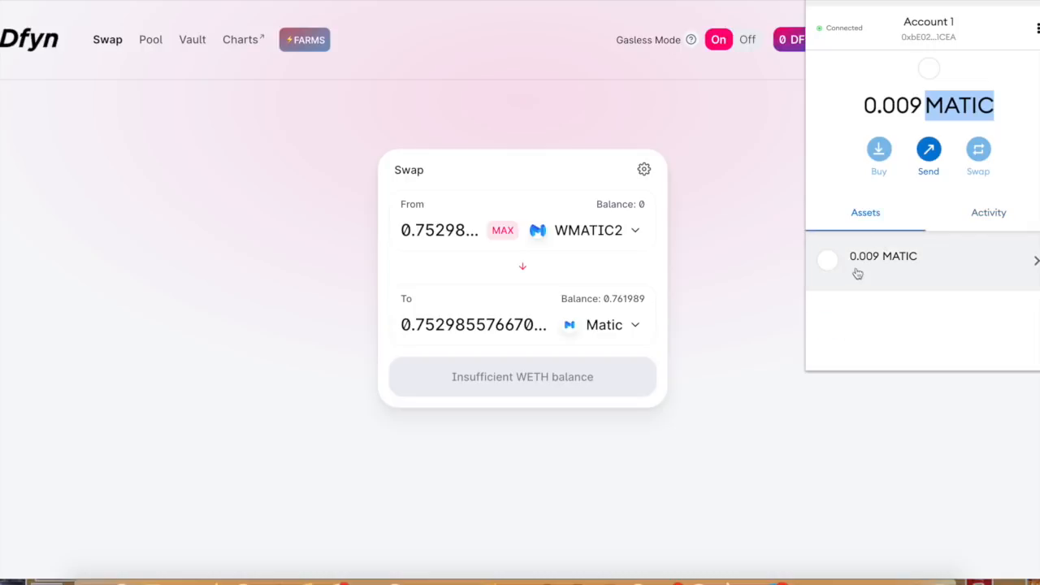
left_click(757, 216)
left_click(1005, 1)
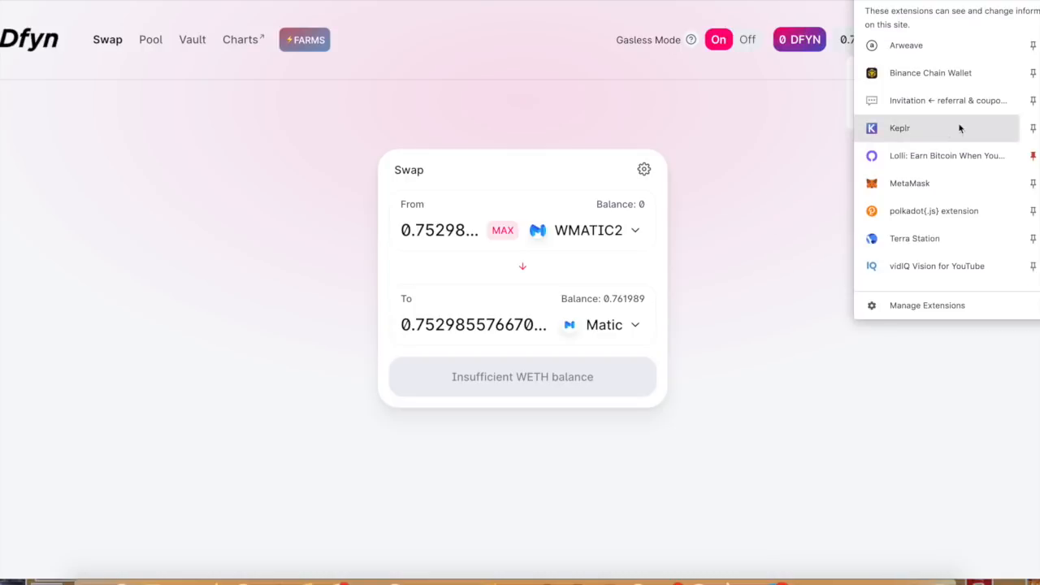
left_click(928, 180)
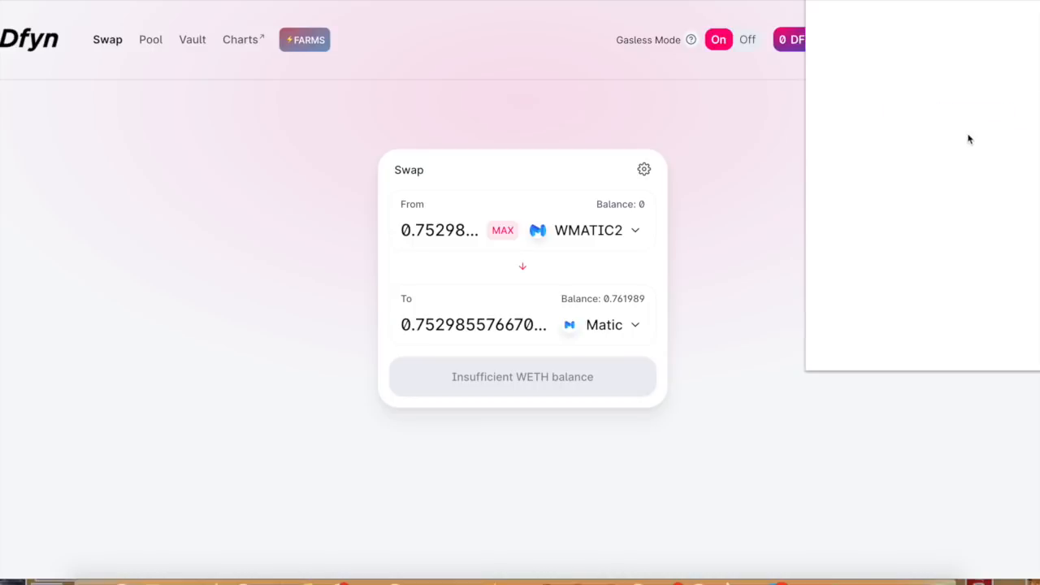
left_click(689, 216)
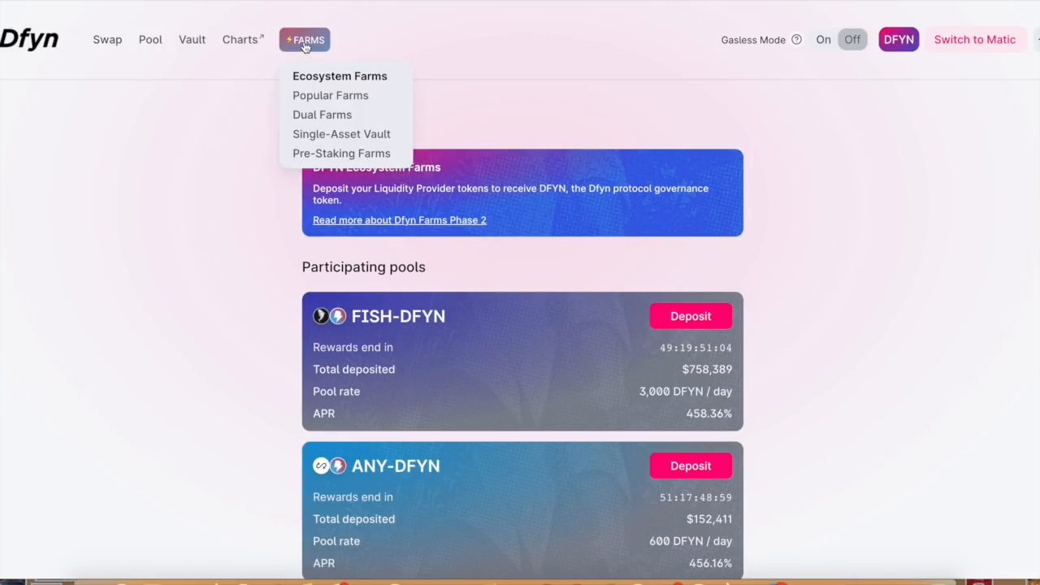
Open the Popular Farms page and review its LUNA-DFYN and UST-USDT pools.
left_click(333, 96)
scroll(468, 341, "down", 4)
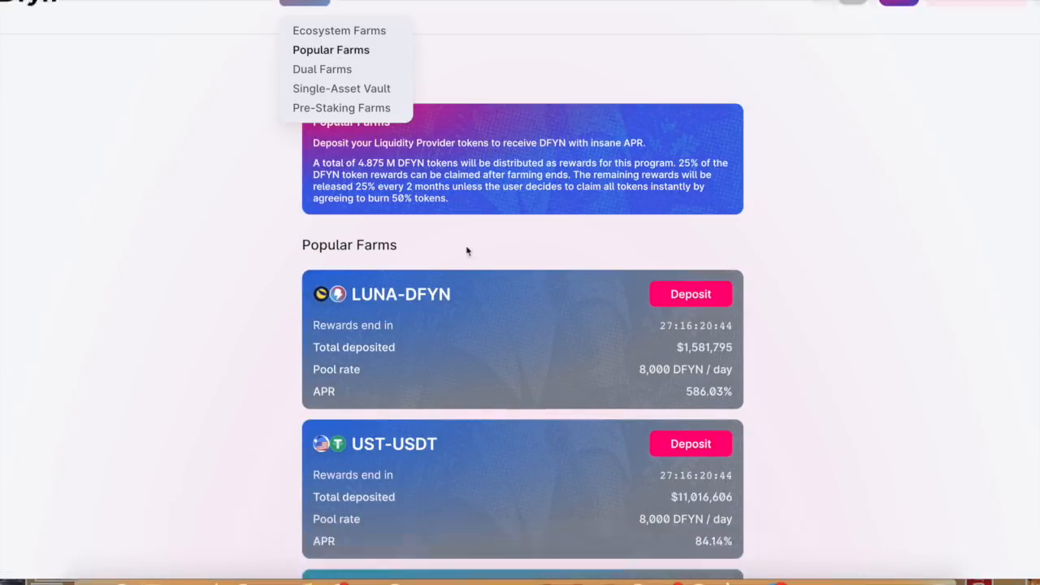
Review the pool rates and APRs of the remaining Popular Farms pools and open the deposit option for DAI-USDT.
scroll(481, 340, "down", 1)
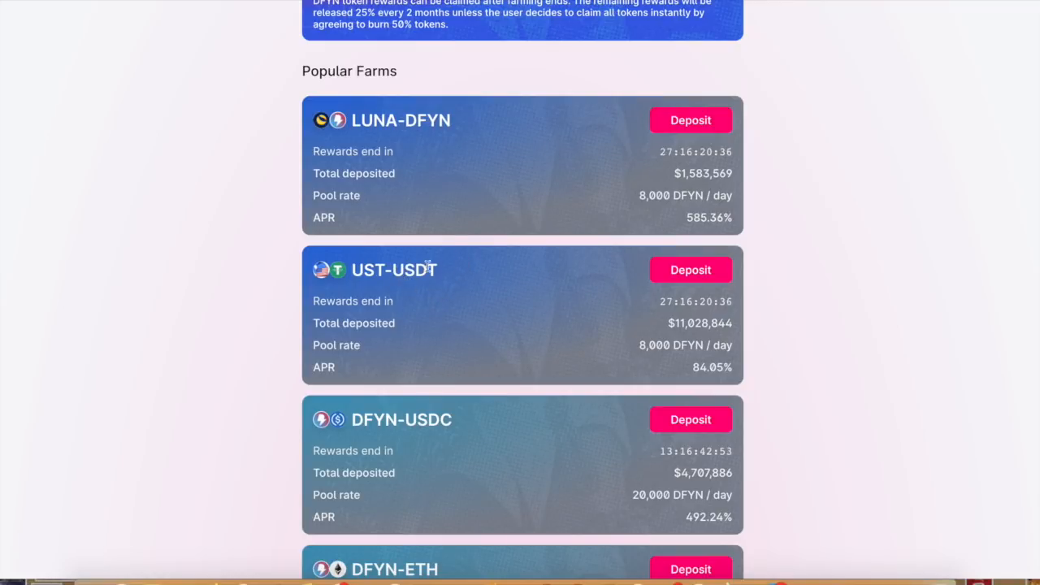
left_click_drag(448, 272, 392, 272)
scroll(422, 325, "down", 4)
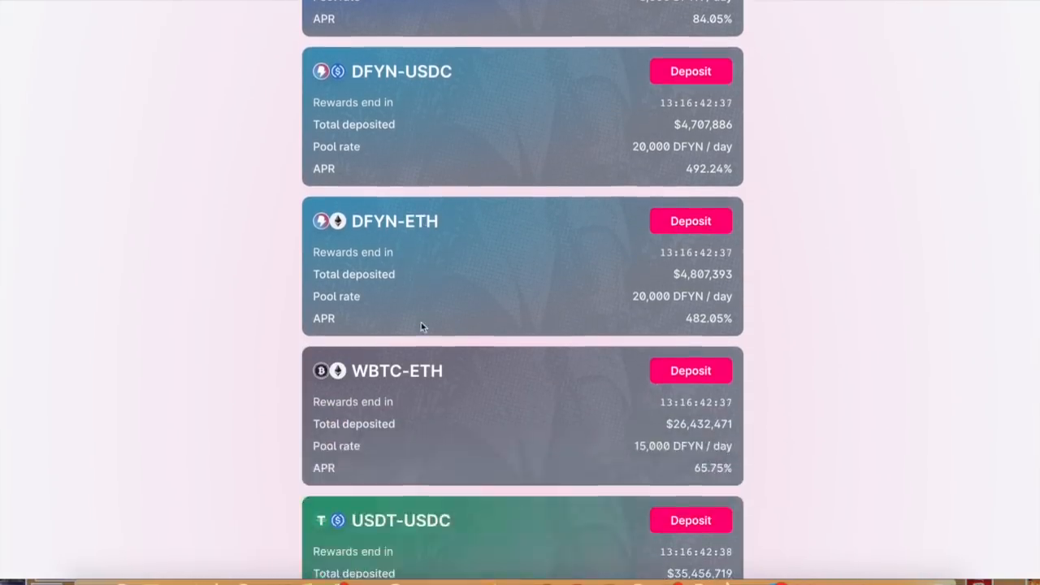
scroll(421, 325, "down", 1)
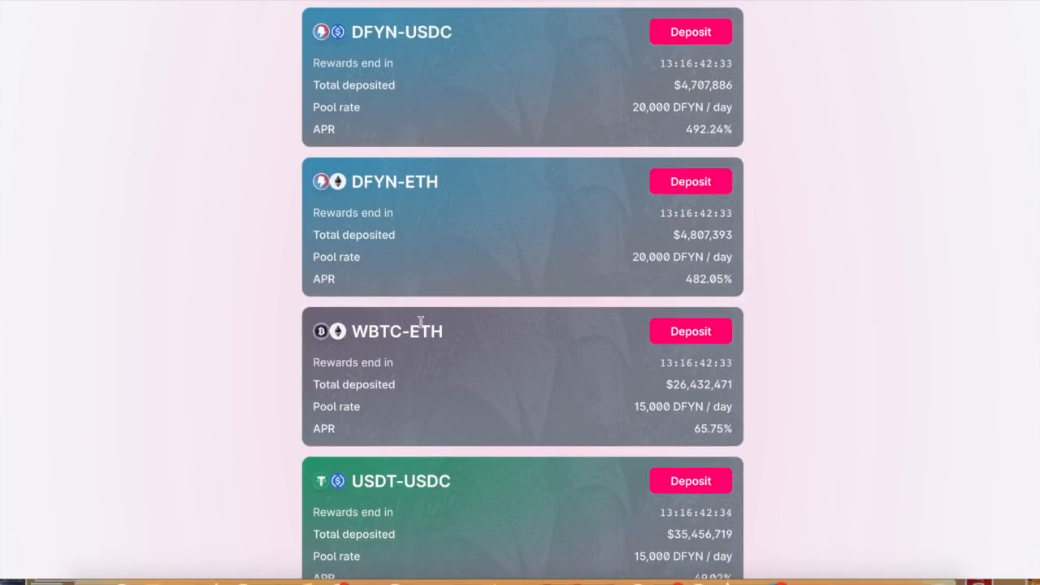
scroll(421, 321, "down", 2)
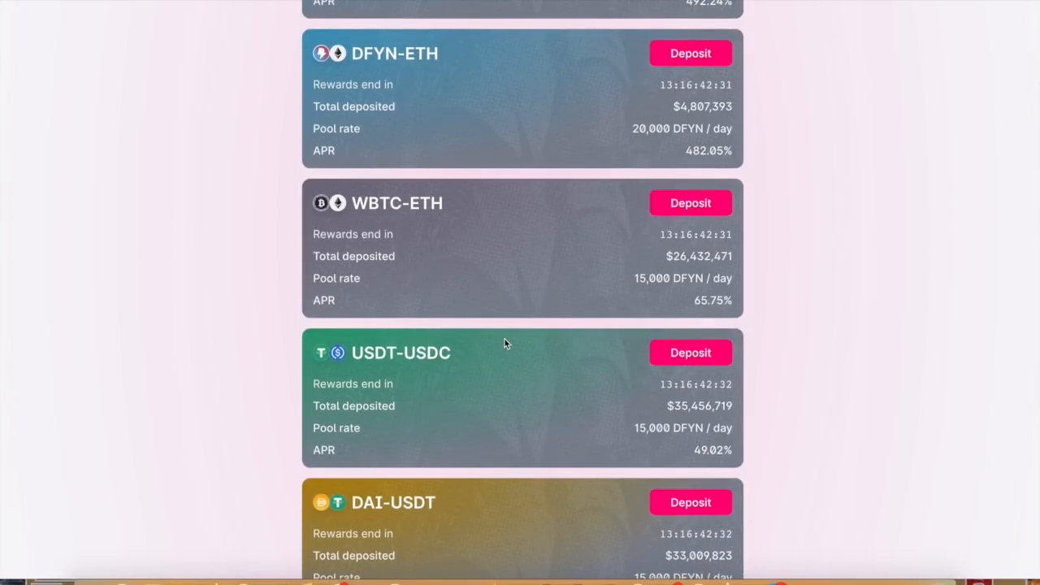
scroll(503, 506, "down", 3)
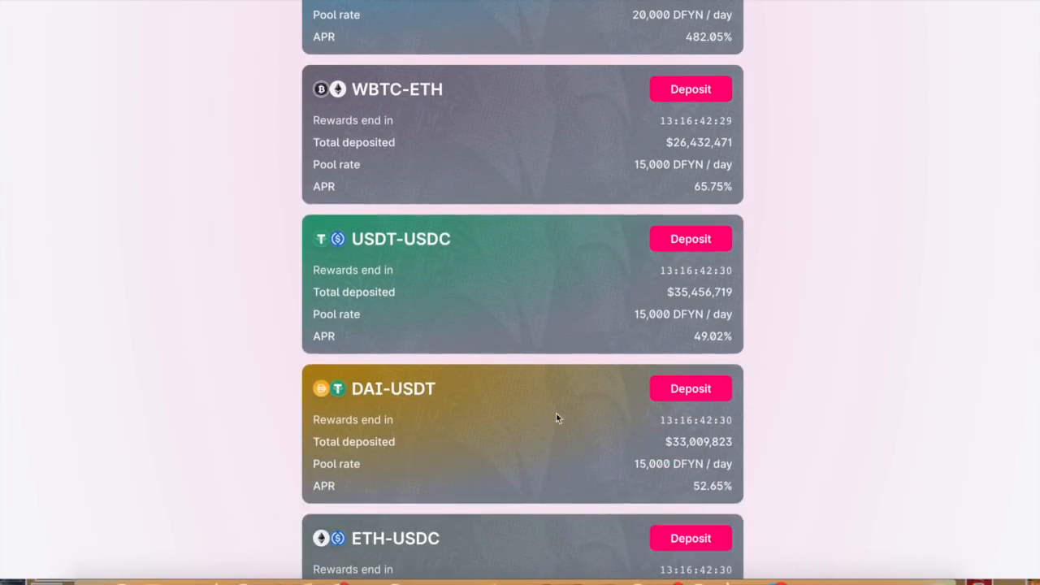
scroll(562, 481, "down", 2)
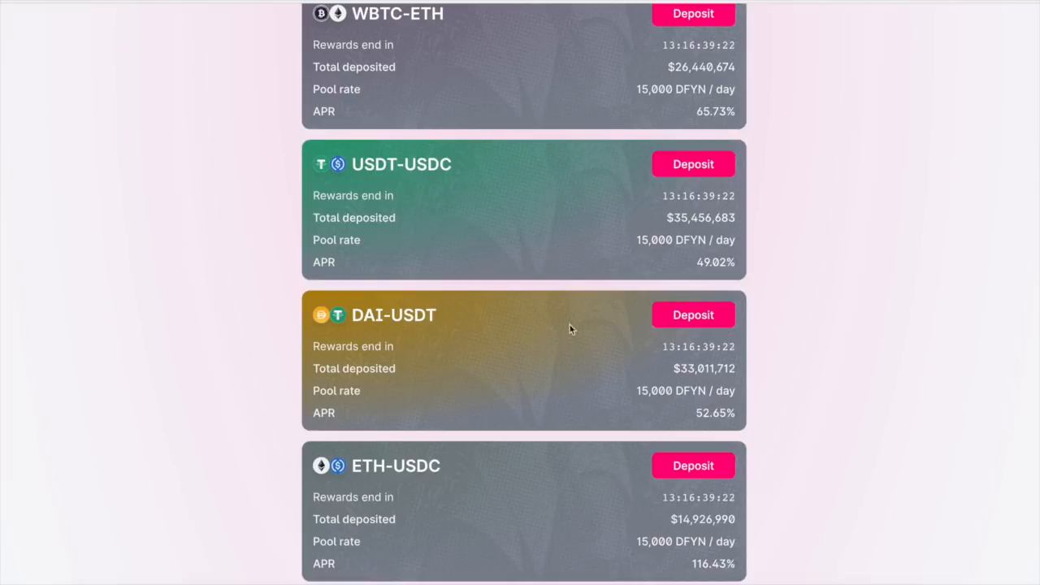
left_click(685, 323)
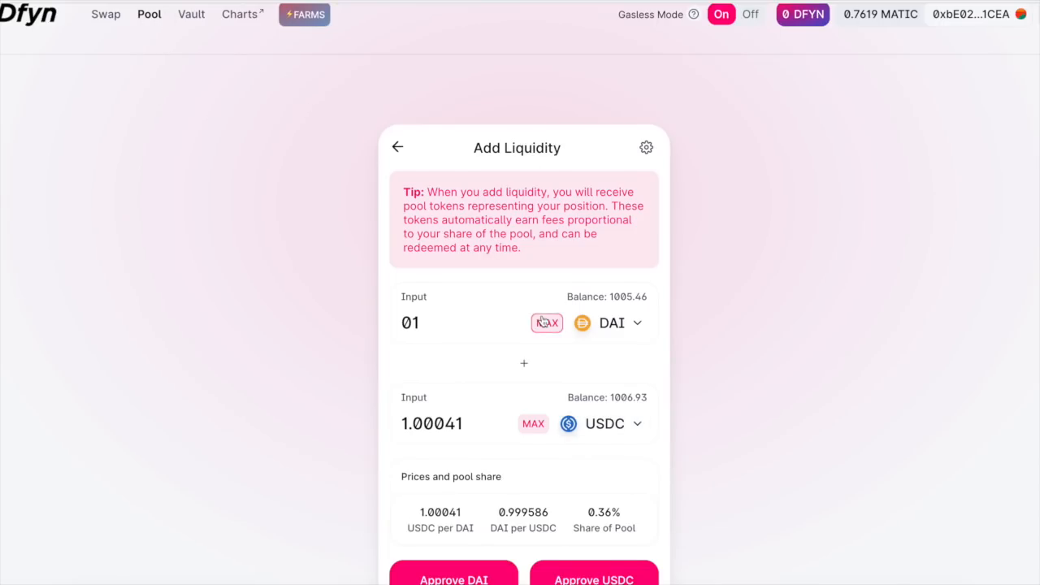
Set the second token of the liquidity pair to USDT, alongside DAI.
scroll(543, 323, "down", 1)
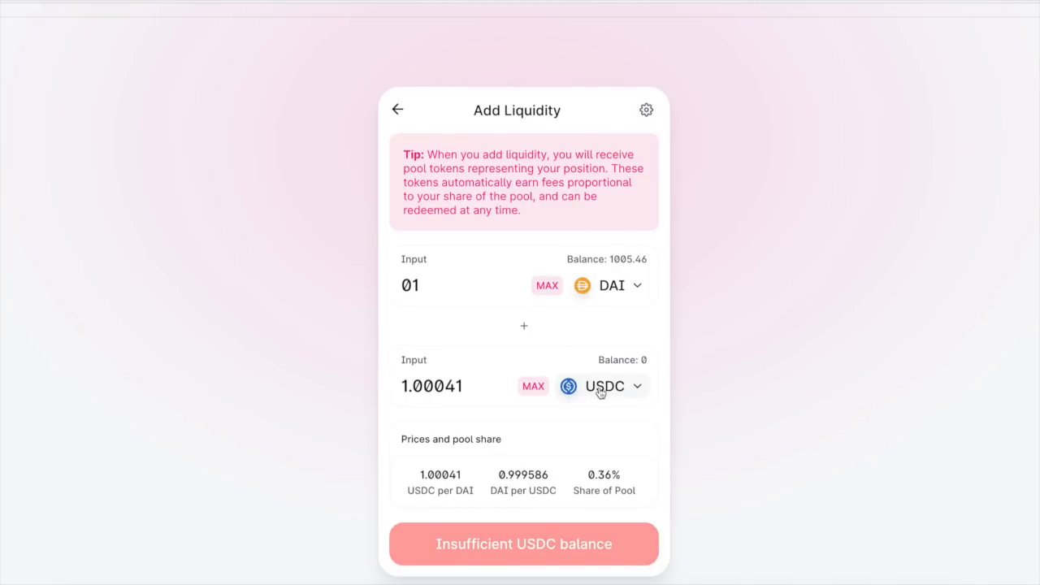
left_click(599, 392)
type("usdt")
left_click(437, 227)
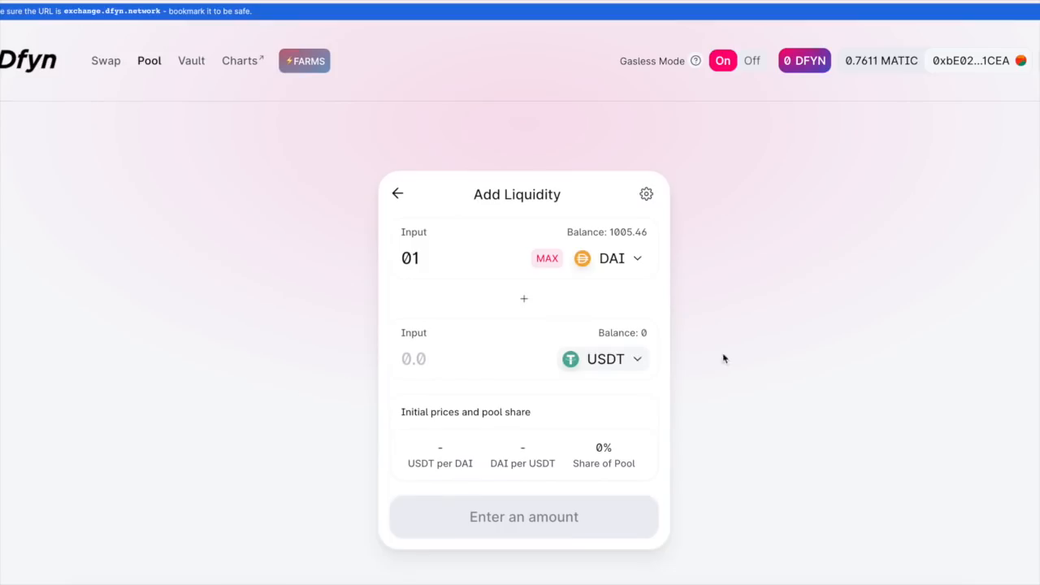
Reload the Add Liquidity page and set the amounts to the maximum USDT balance with the matching 1003.23 DAI.
left_click(547, 258)
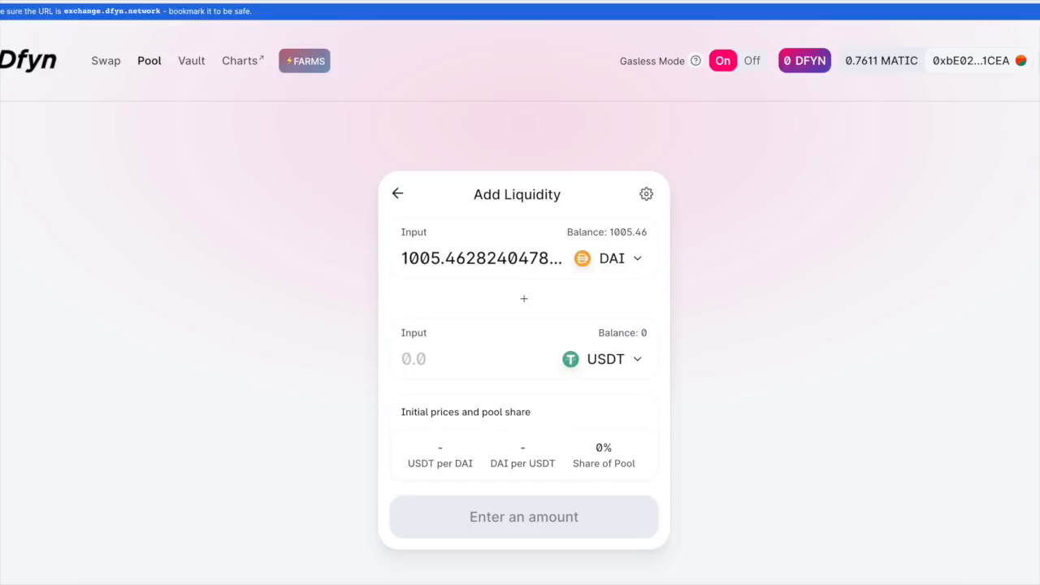
key("super+r")
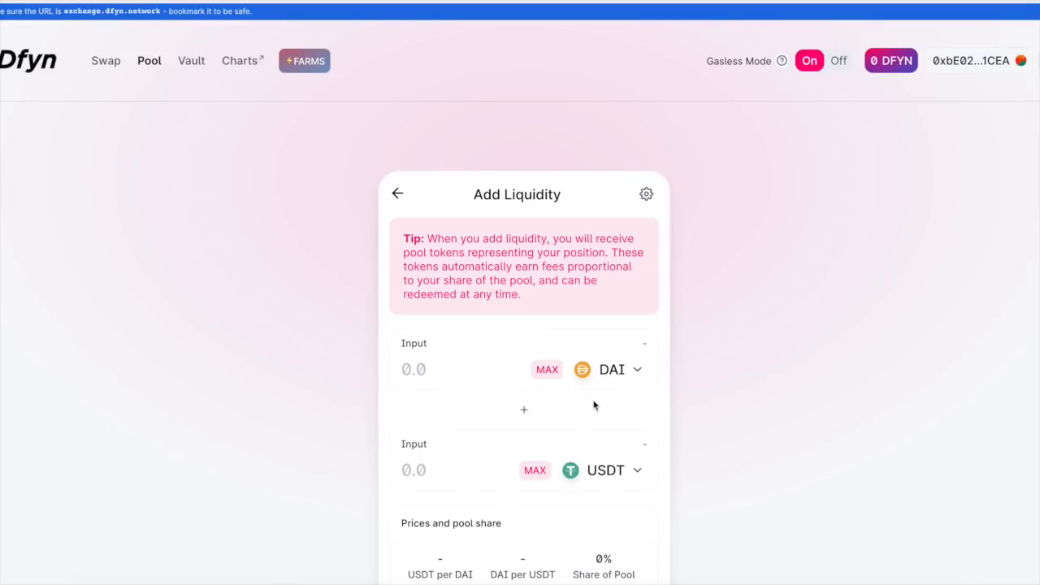
scroll(548, 276, "down", 2)
left_click(546, 262)
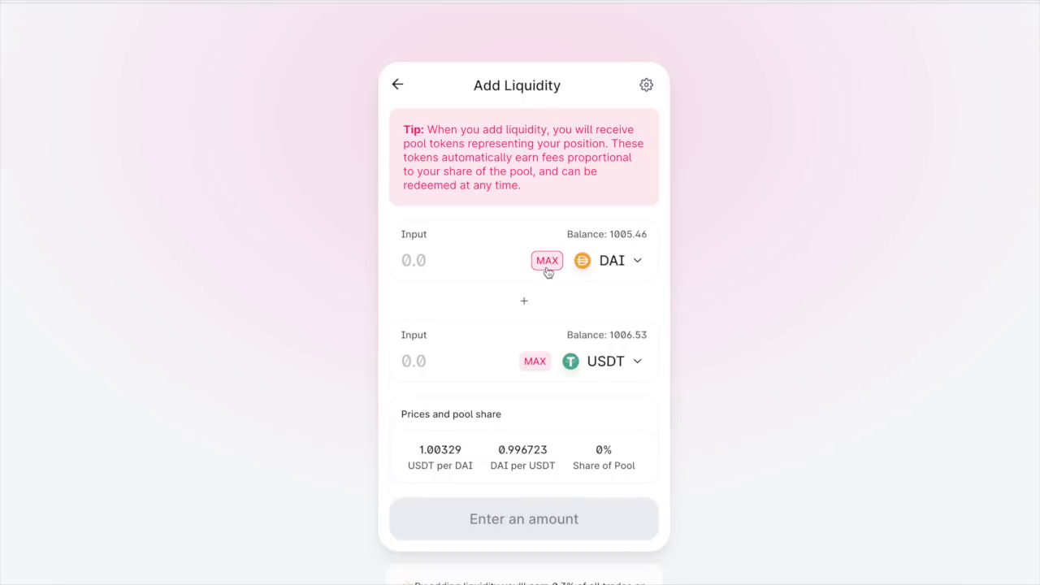
left_click(537, 362)
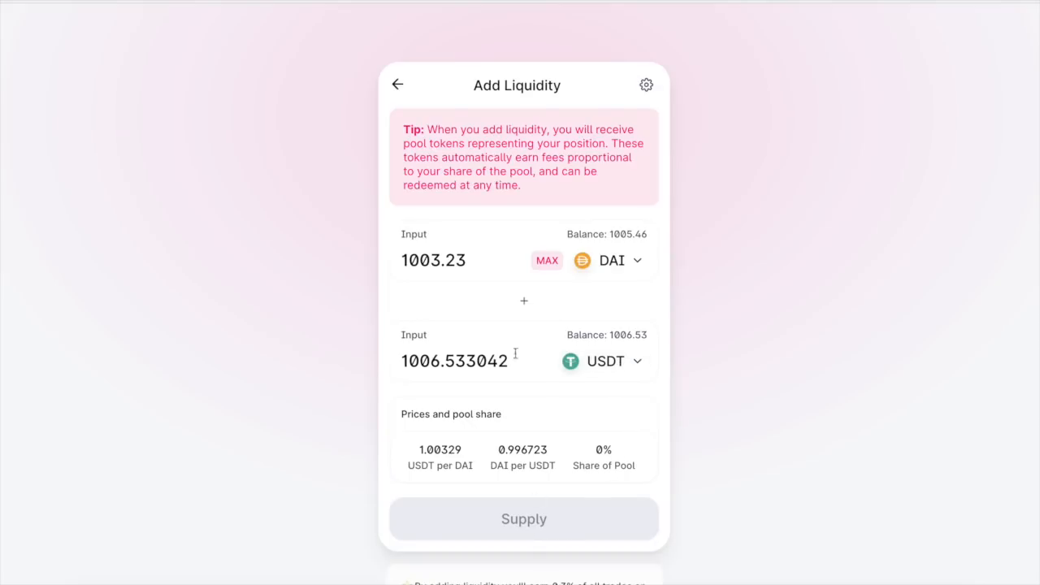
scroll(603, 410, "down", 1)
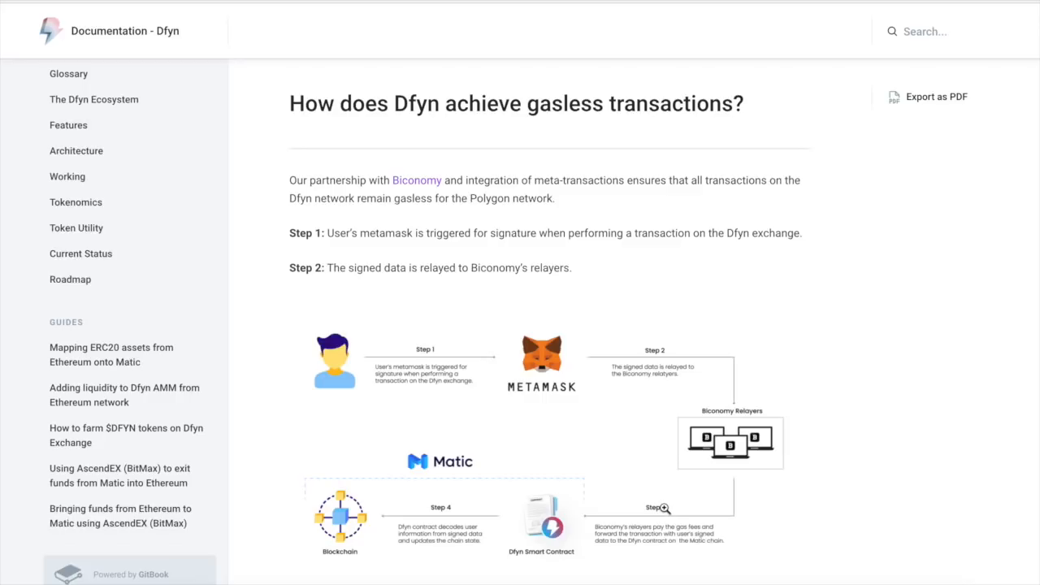
Read the Dfyn documentation pages on gasless transactions, tokenomics and token utility.
scroll(662, 499, "down", 2)
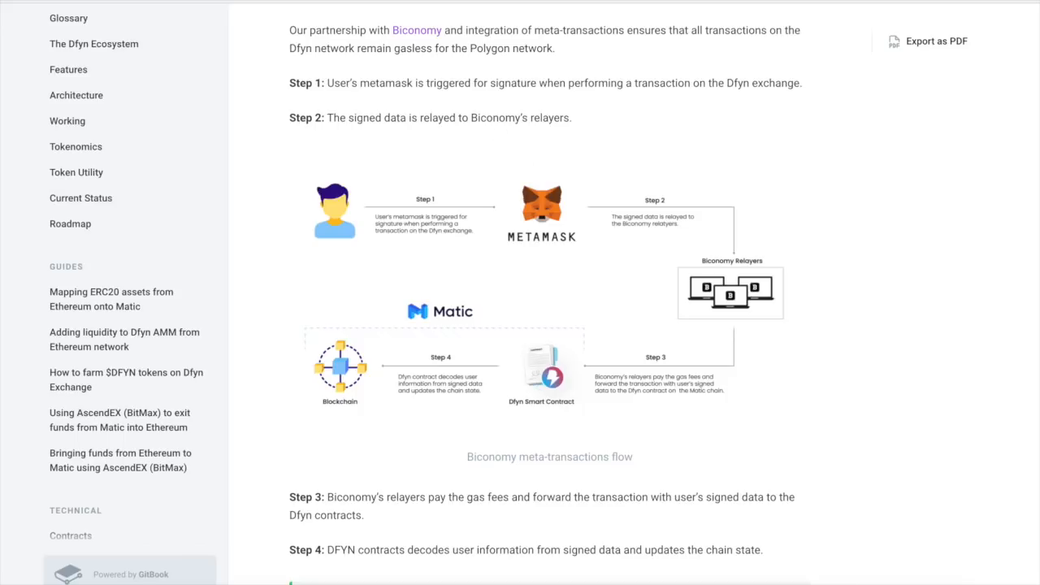
scroll(594, 168, "down", 2)
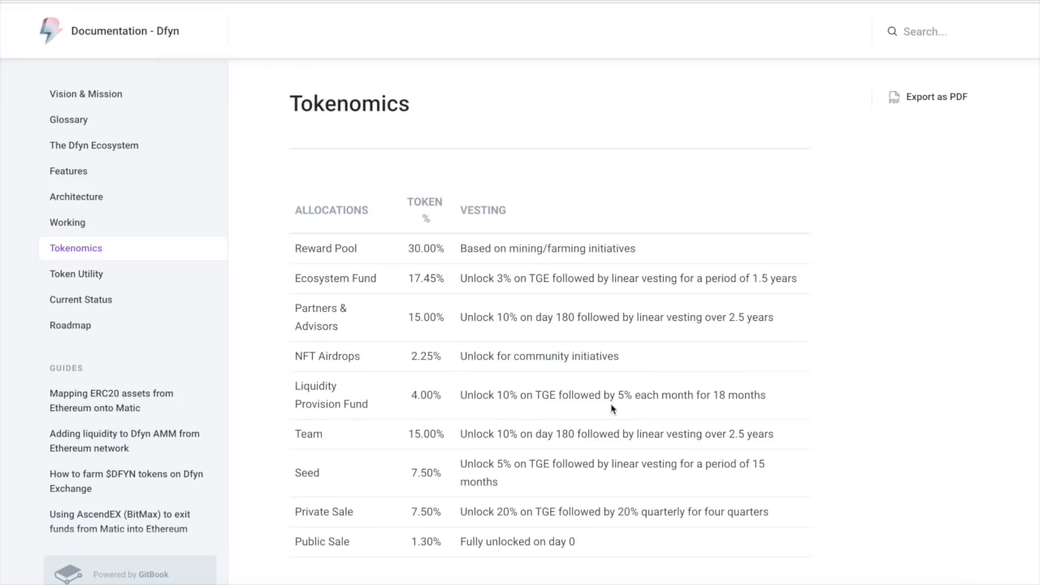
scroll(612, 409, "down", 1)
scroll(612, 409, "down", 5)
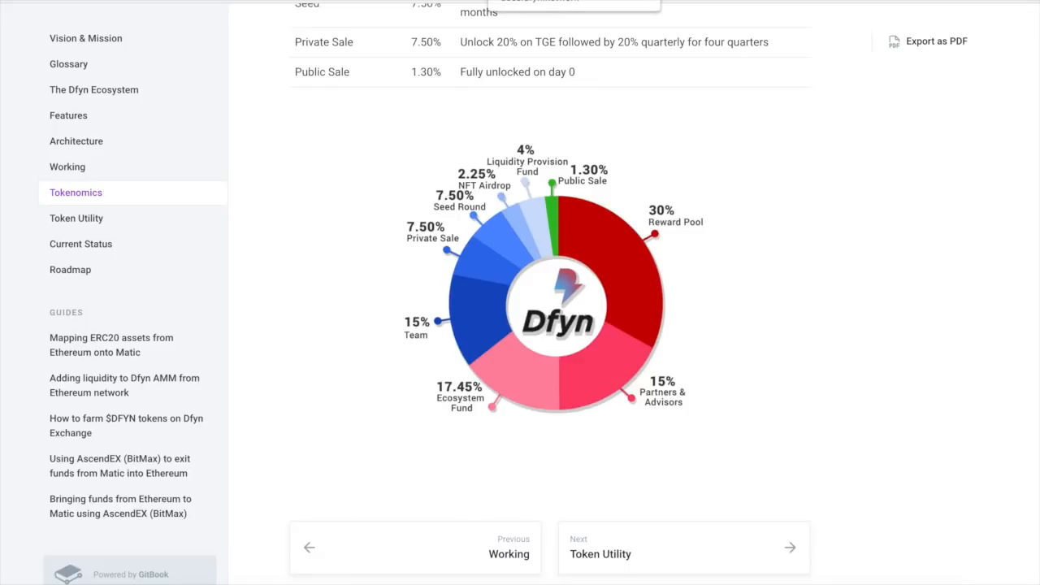
left_click(642, 0)
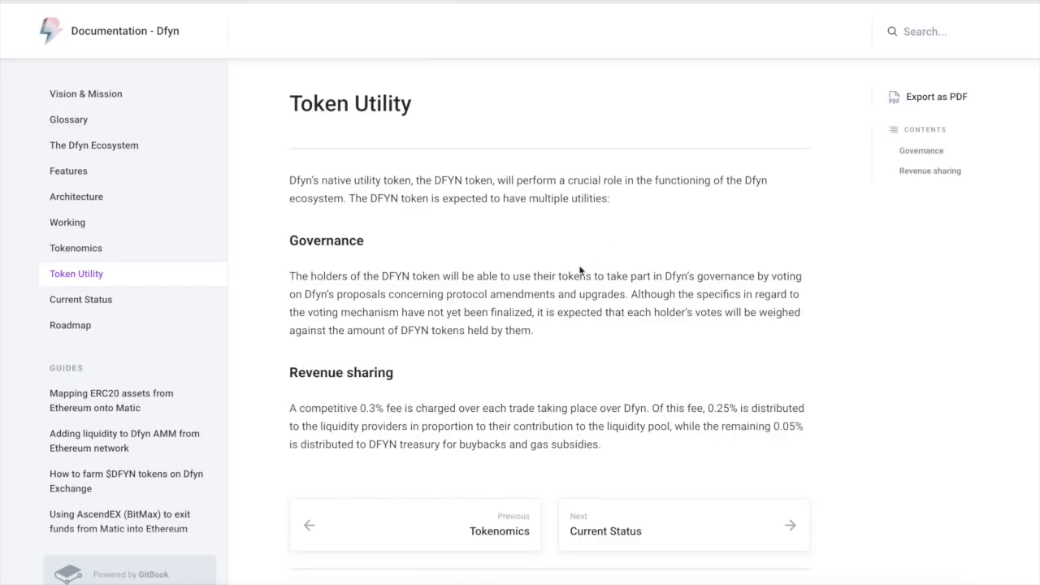
scroll(572, 273, "down", 2)
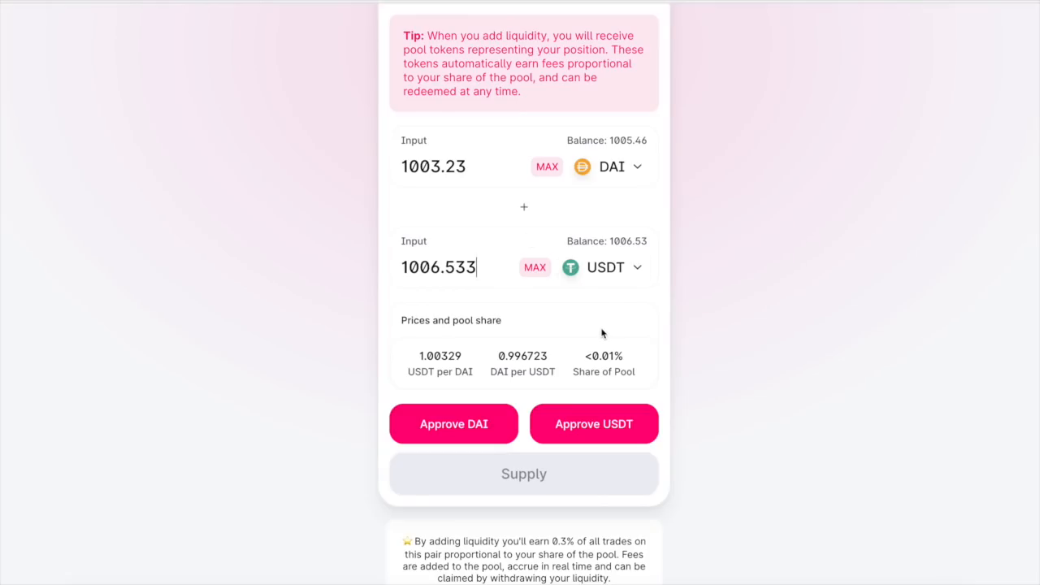
Approve DAI and USDT for the liquidity pool, signing the requests in the MetaMask wallet.
left_click(447, 424)
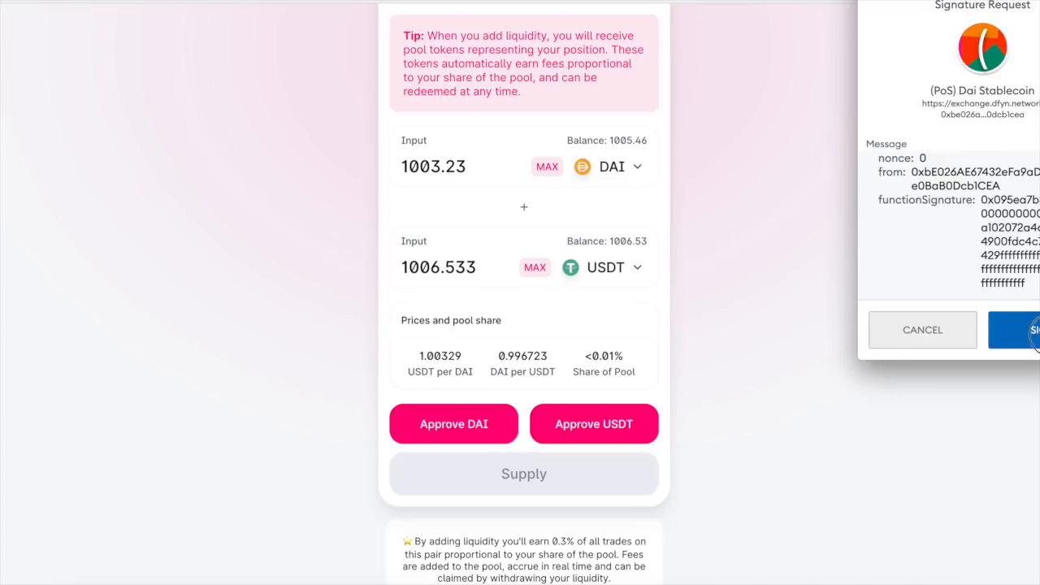
left_click(1030, 330)
left_click(610, 432)
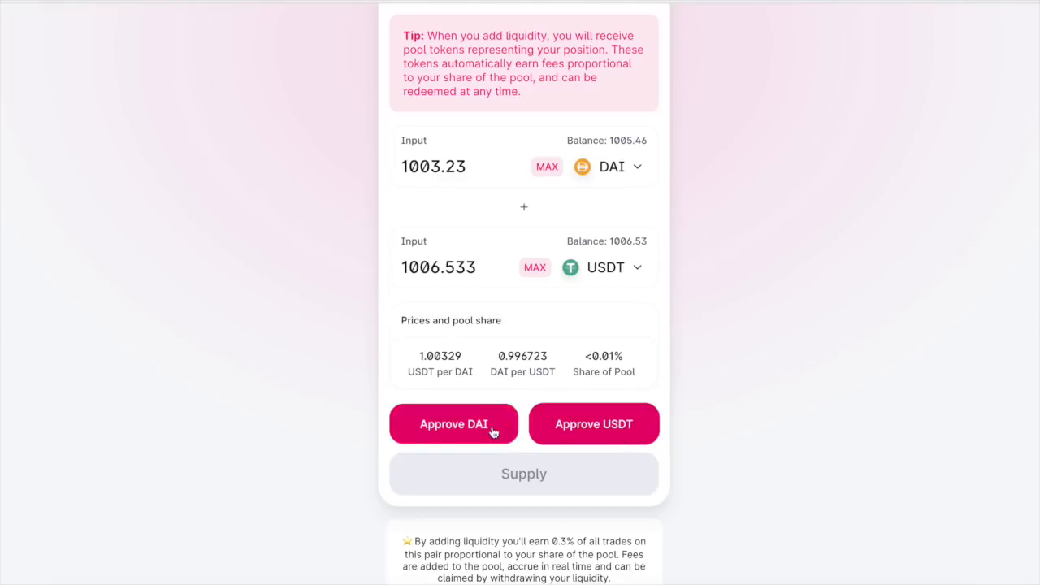
left_click(599, 426)
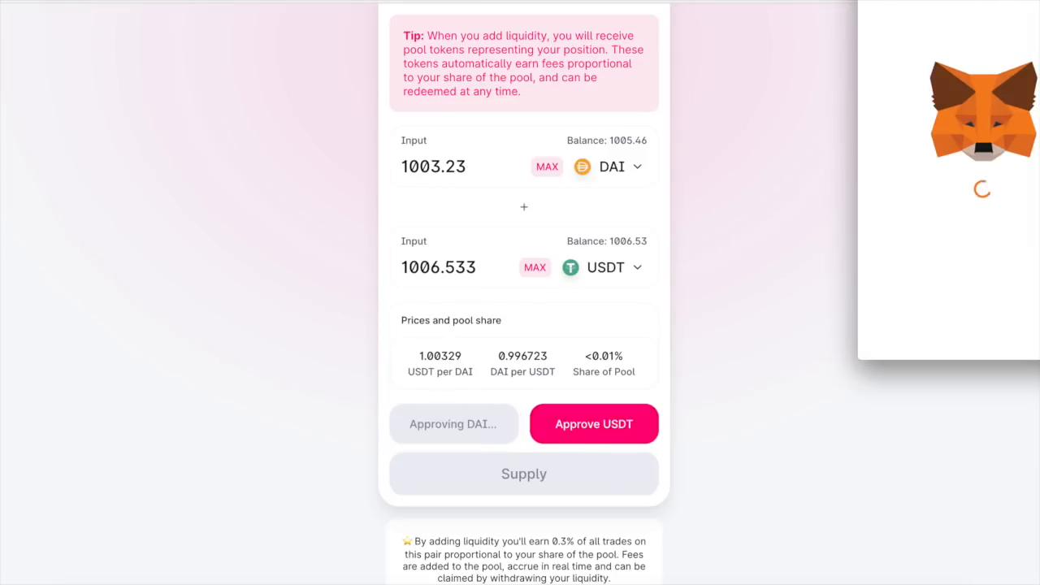
left_click(1032, 331)
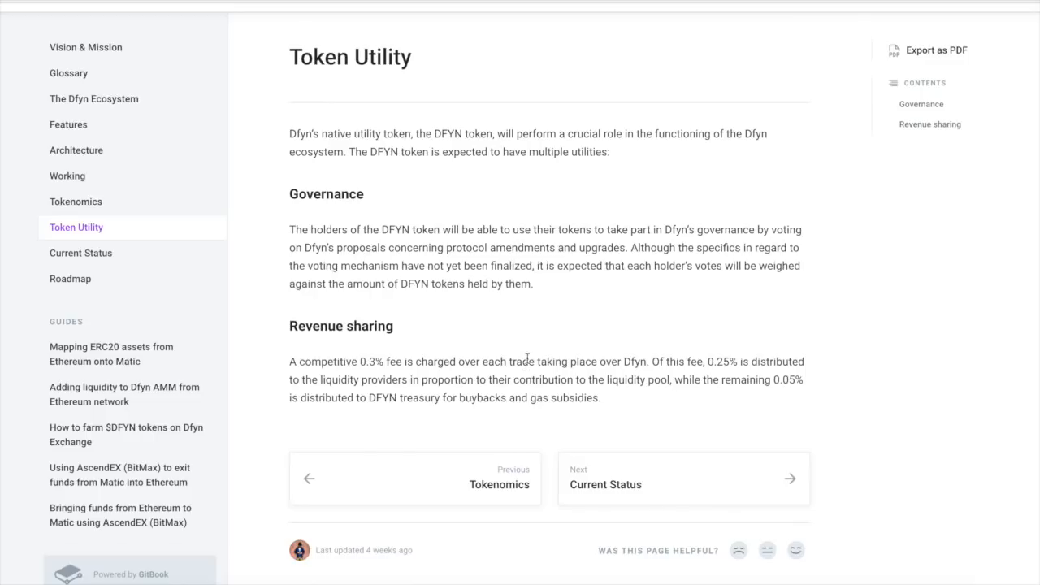
scroll(446, 204, "up", 1)
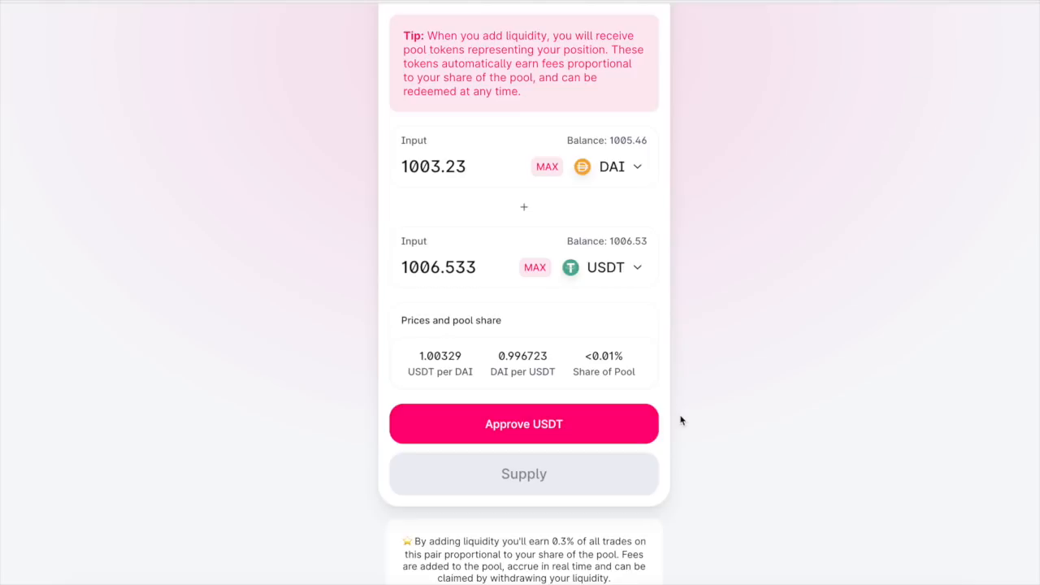
left_click(595, 426)
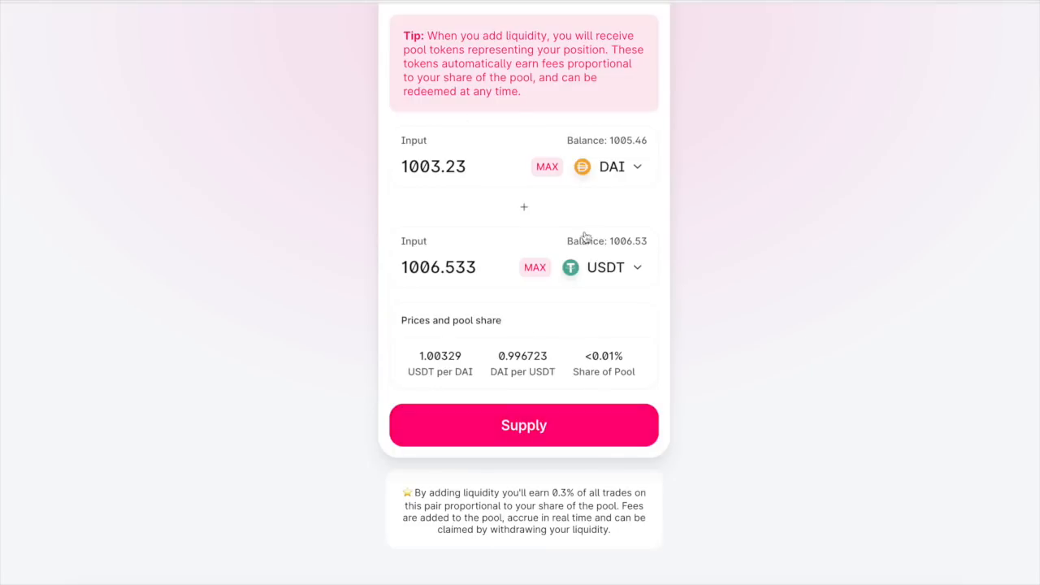
Supply 1003.23 DAI and 1006.53 USDT to the pool, sign in MetaMask, and check the remaining token balances.
left_click(529, 438)
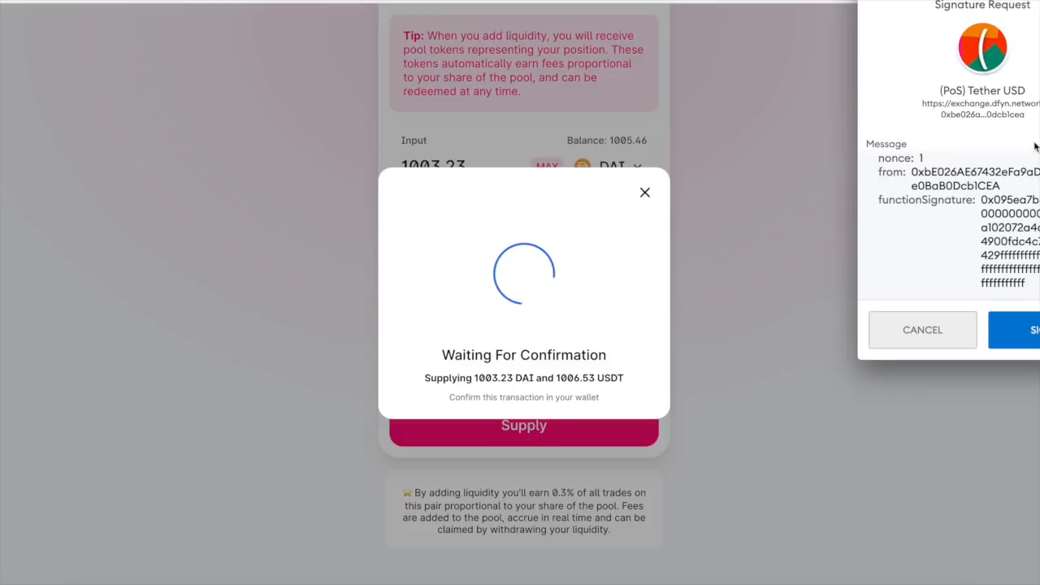
left_click(1027, 330)
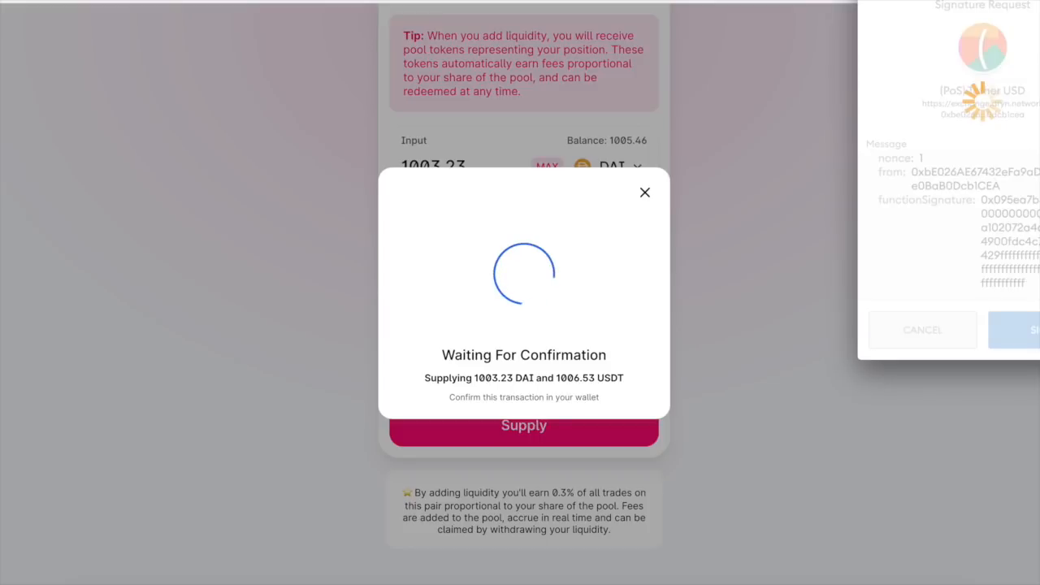
scroll(1008, 244, "down", 10)
left_click(1027, 330)
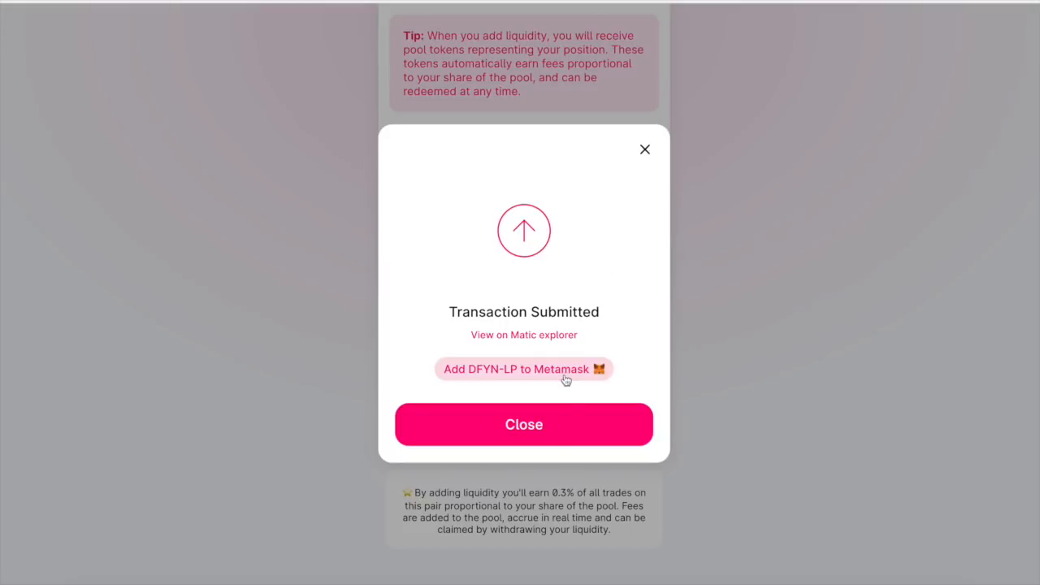
left_click(545, 430)
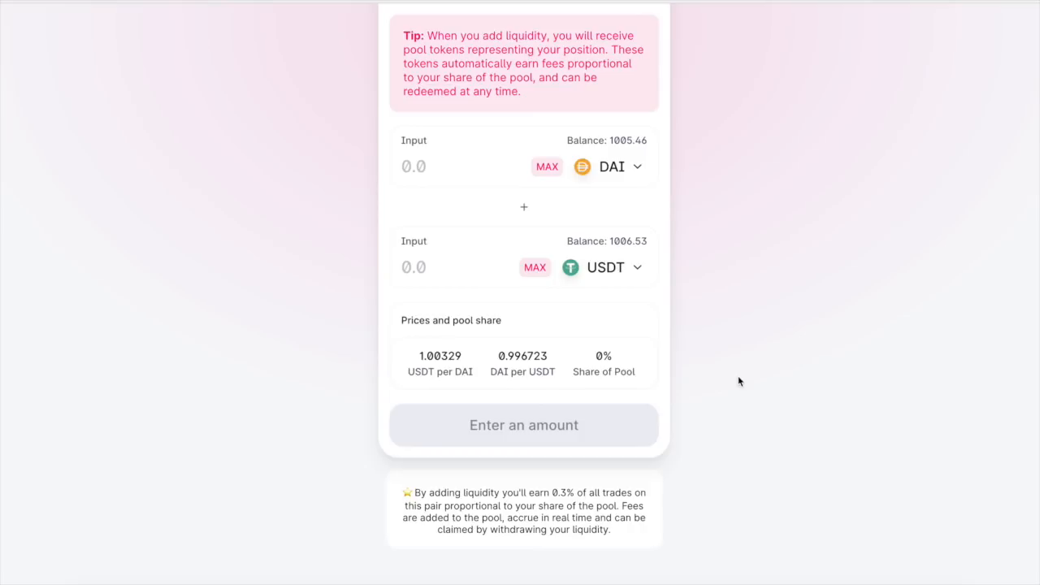
left_click_drag(648, 242, 599, 239)
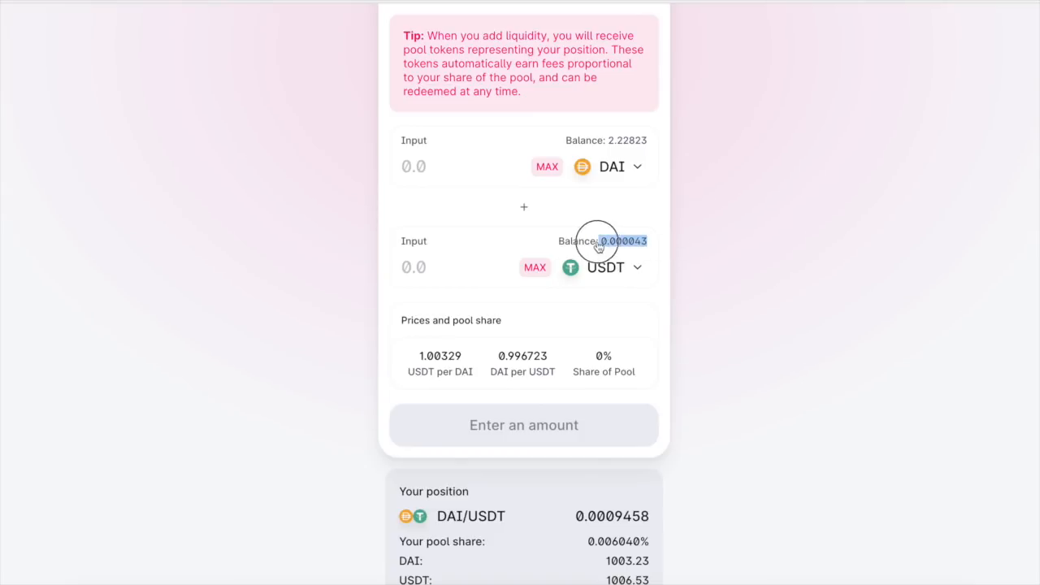
left_click_drag(655, 140, 595, 151)
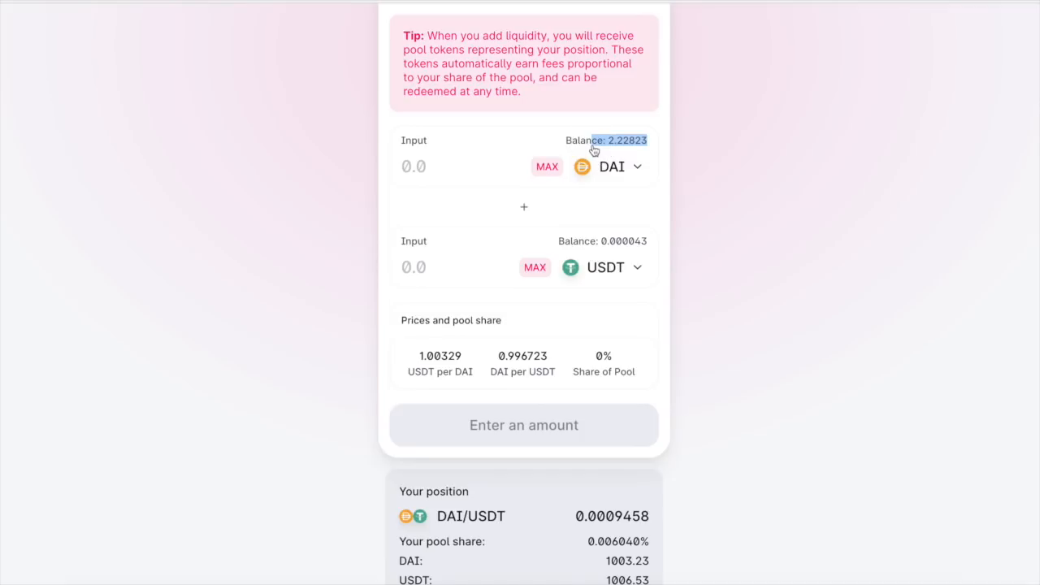
Look briefly at the Vault page, return to Popular Farms and find the DAI-USDT pool.
scroll(455, 49, "up", 5)
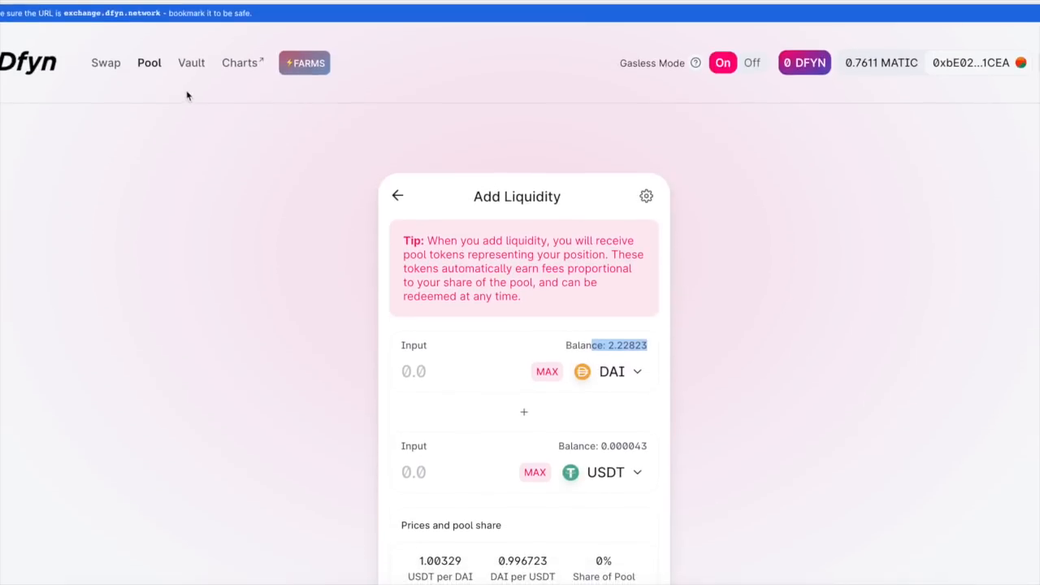
left_click(192, 62)
scroll(403, 309, "down", 2)
scroll(404, 318, "up", 2)
left_click(301, 65)
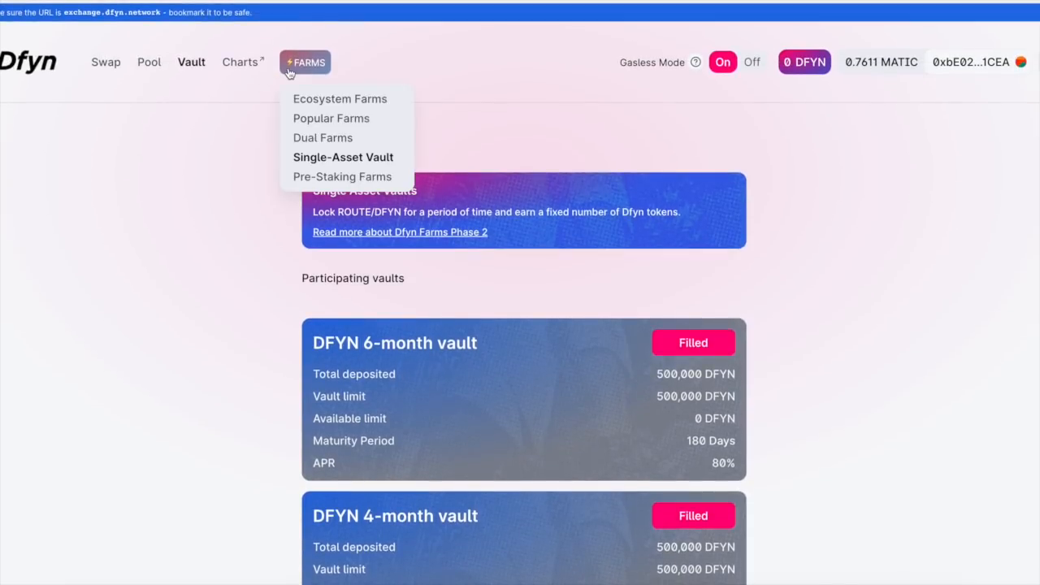
left_click(355, 123)
scroll(512, 290, "down", 10)
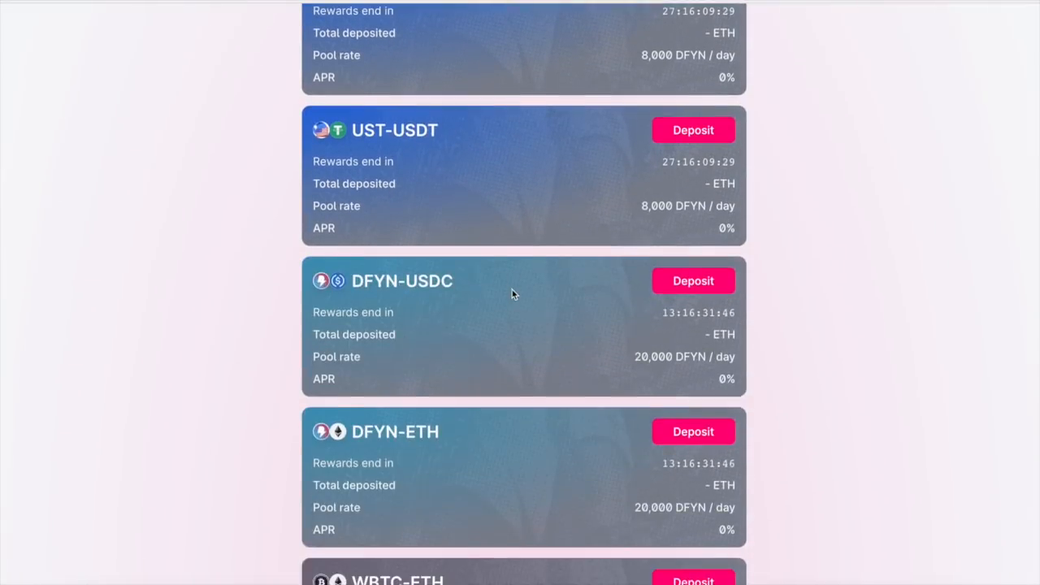
scroll(512, 290, "down", 1)
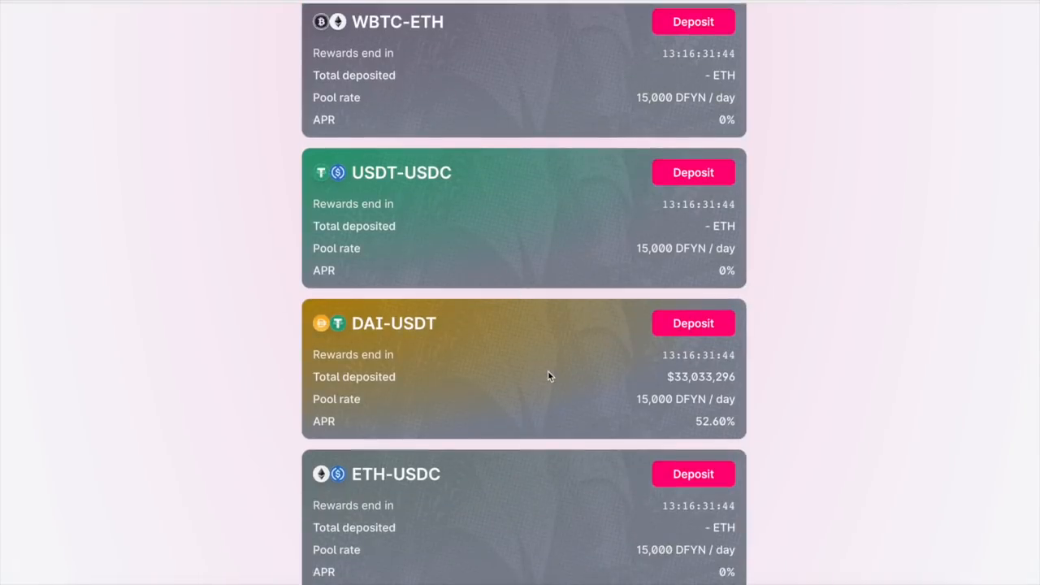
Deposit the maximum available DAI-USDT LP tokens in the popular farm, approving the tokens and confirming the transaction in the wallet.
left_click(704, 322)
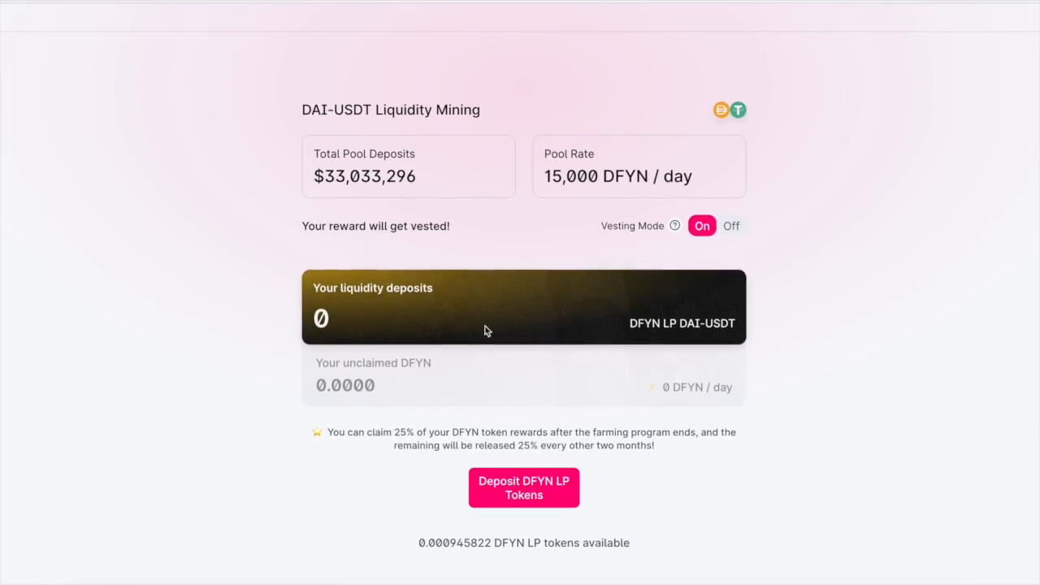
left_click(521, 499)
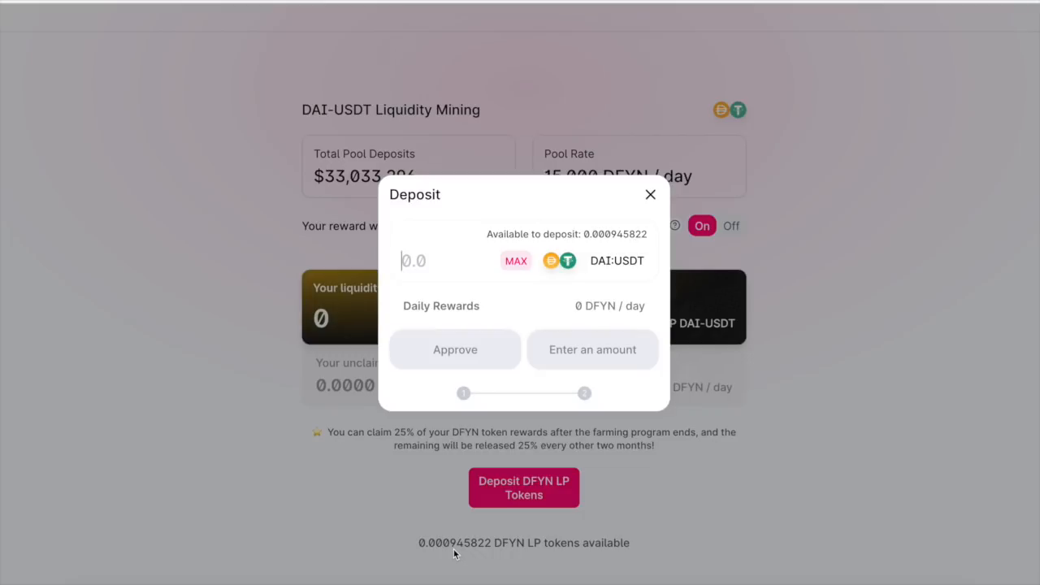
left_click(515, 260)
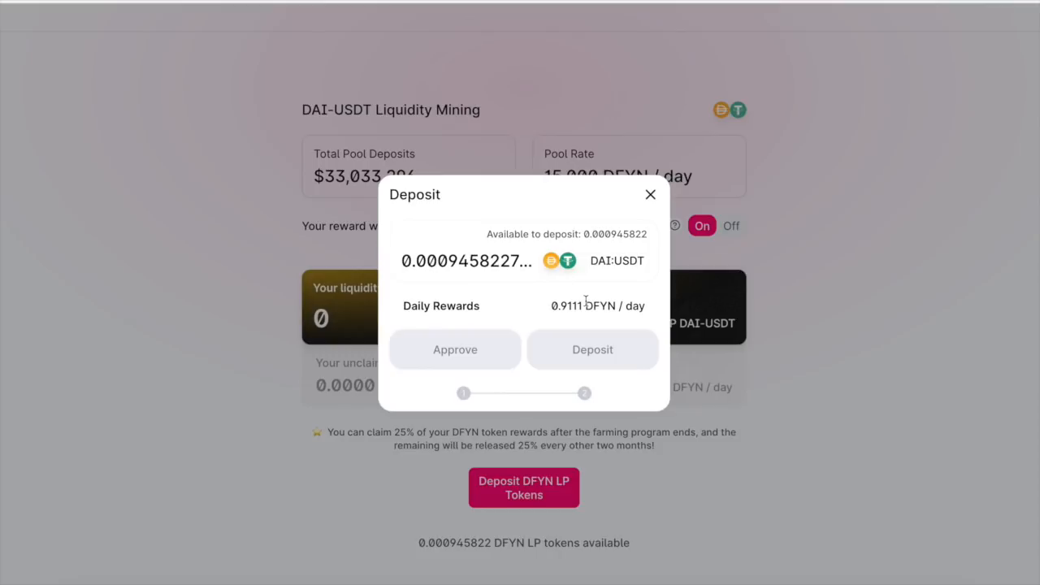
left_click(492, 349)
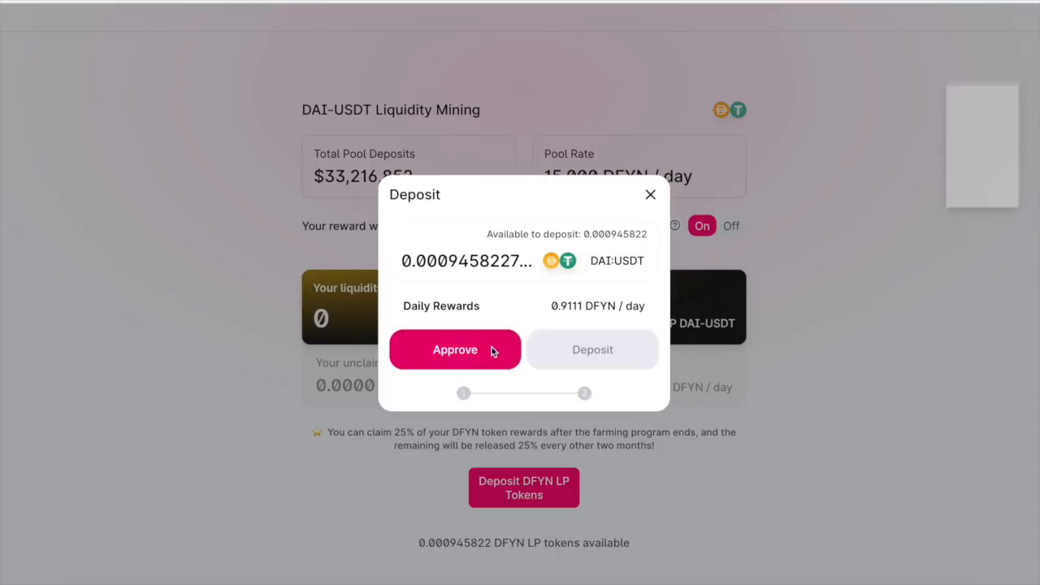
left_click(1020, 337)
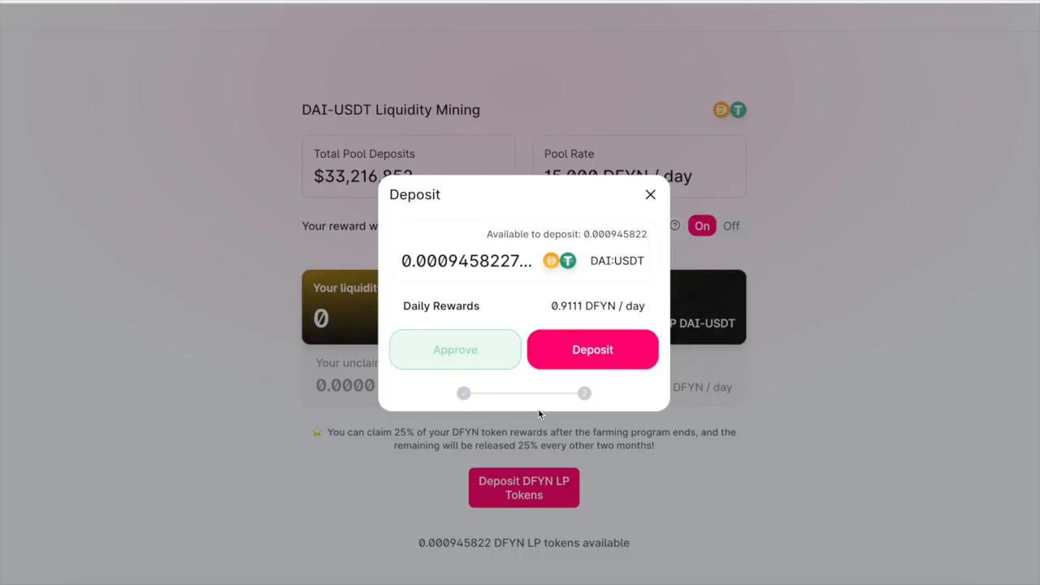
left_click(586, 364)
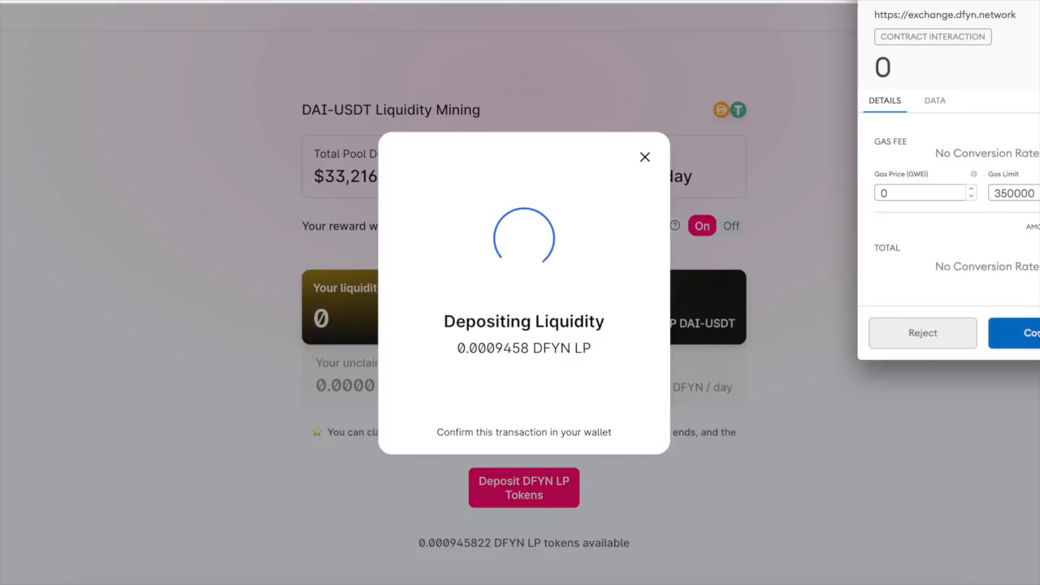
left_click(1036, 333)
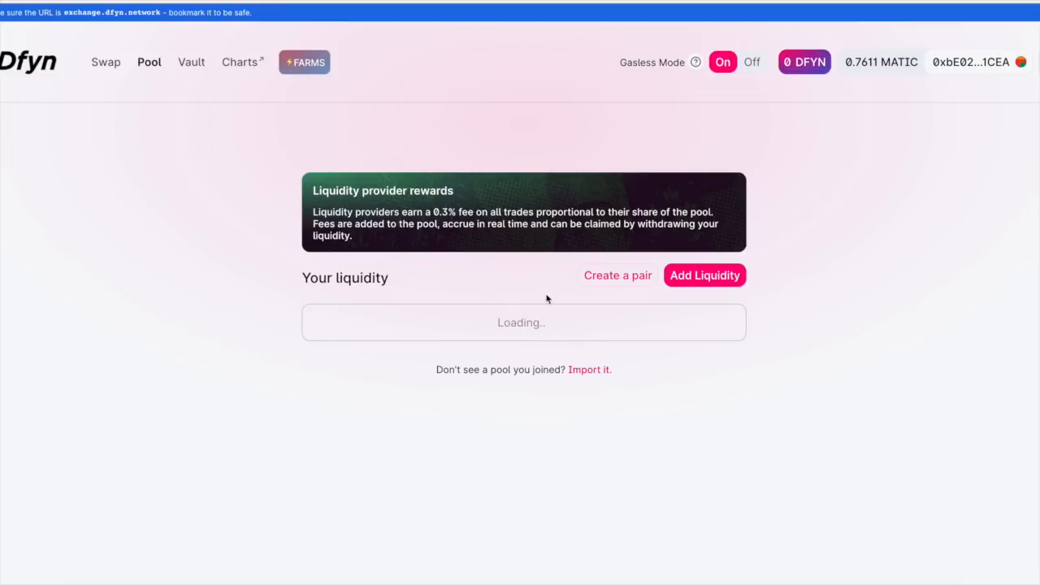
Import the pool for the USDT and DAI pair into the liquidity list.
left_click(582, 371)
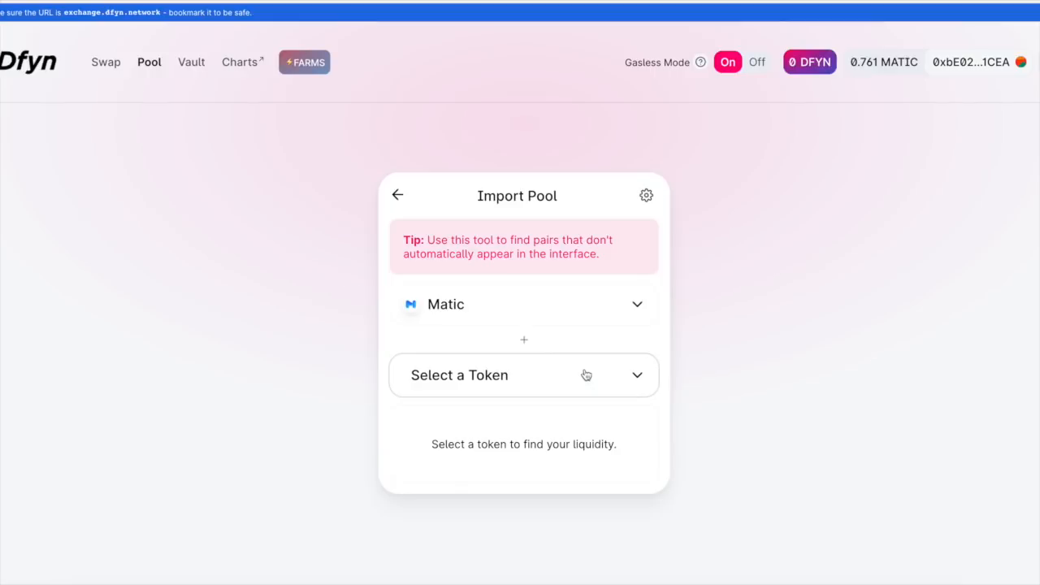
left_click(486, 304)
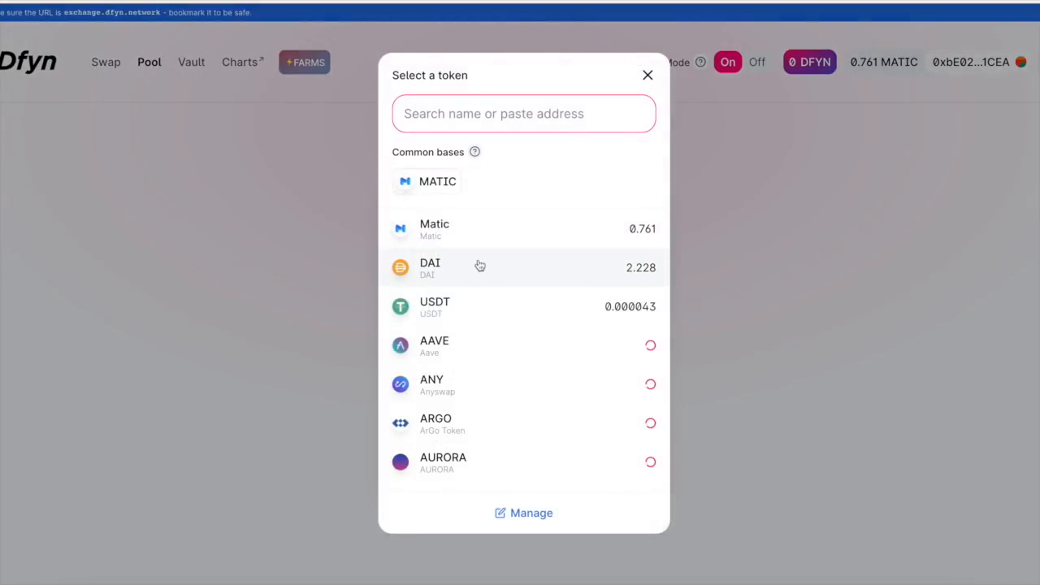
type("us")
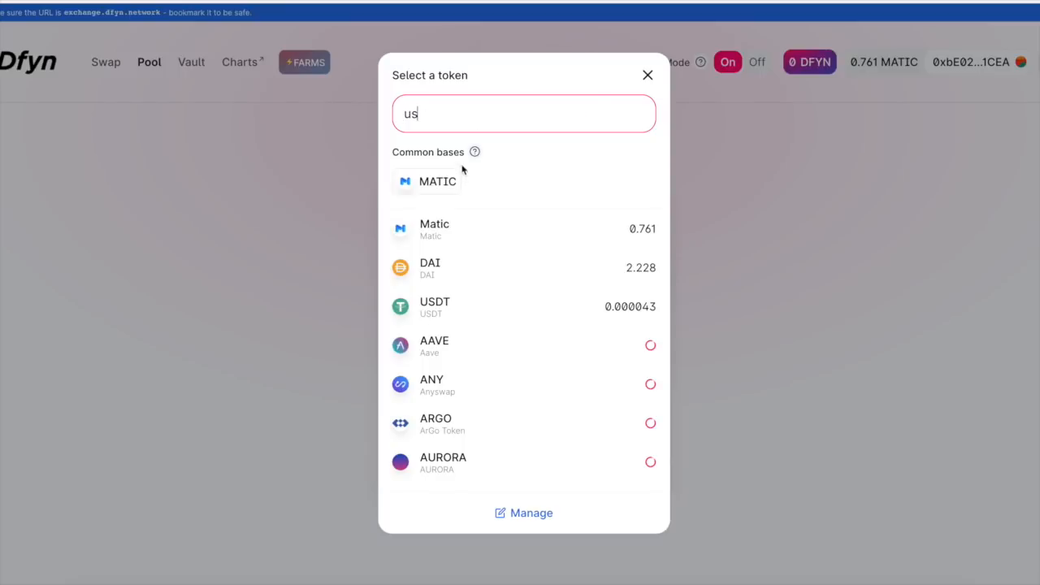
left_click(449, 235)
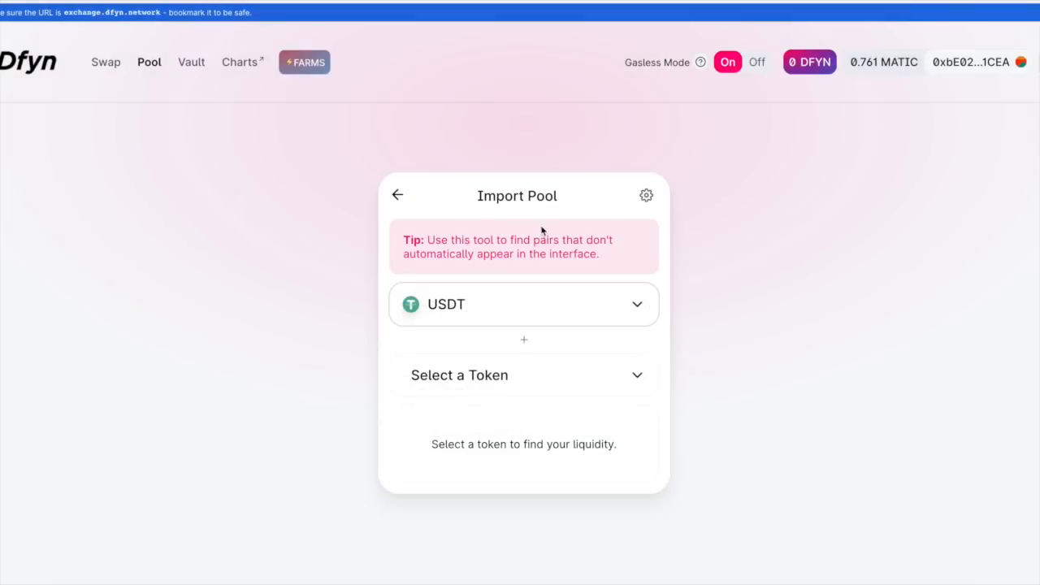
left_click(538, 371)
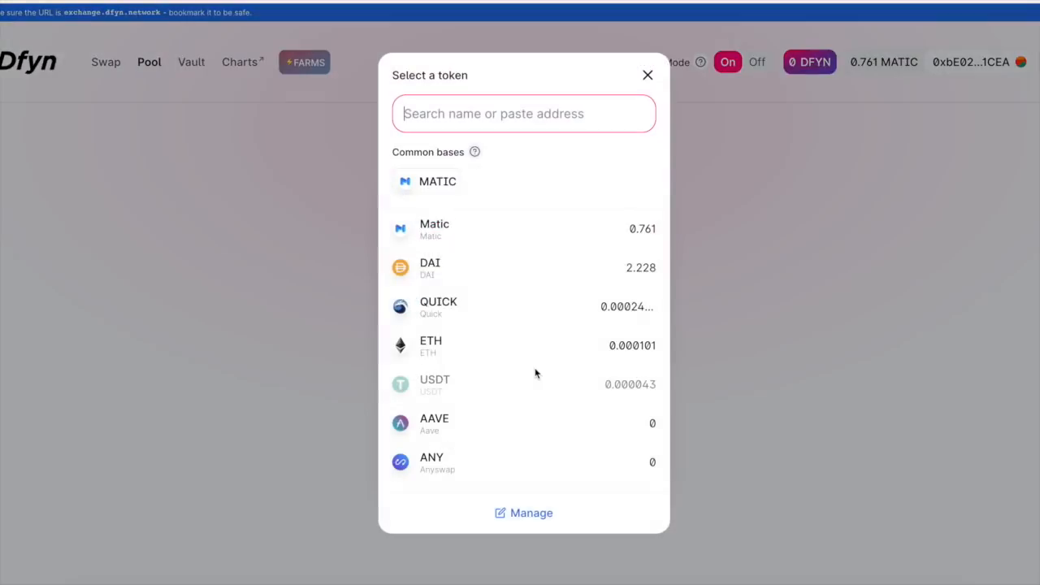
left_click(444, 270)
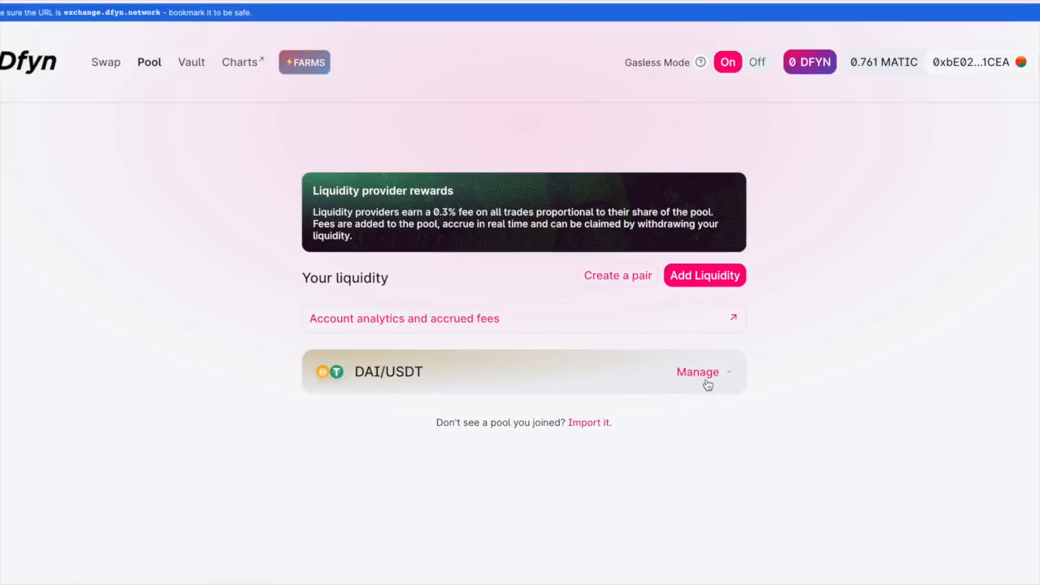
Expand the DAI/USDT liquidity position and review its pool tokens, pooled amounts and pool share.
left_click(708, 383)
scroll(788, 431, "down", 2)
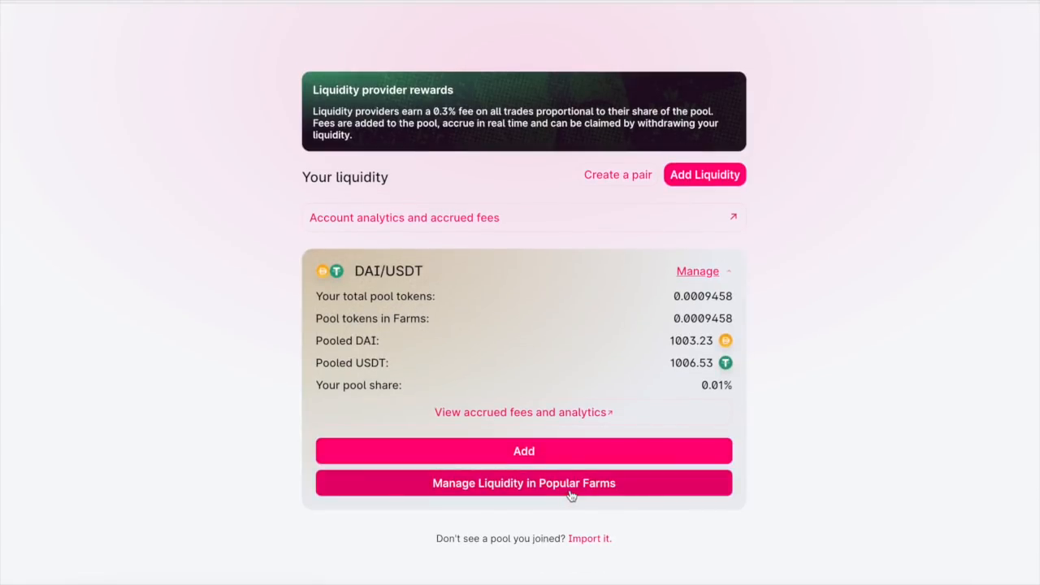
scroll(571, 496, "up", 2)
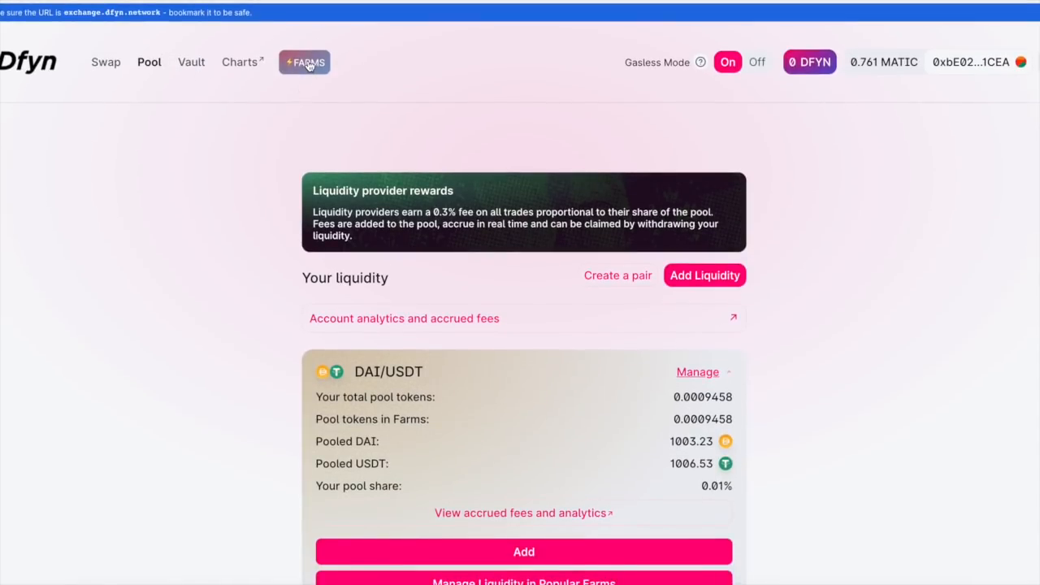
Return to Popular Farms and examine the DAI-USDT farm's reward rate and the program's reward terms.
left_click(308, 66)
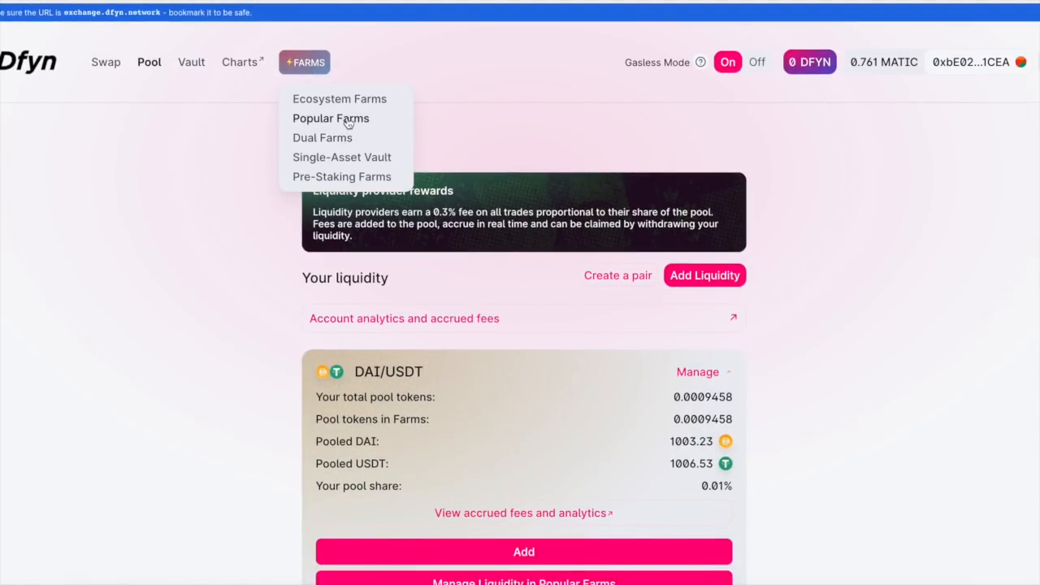
left_click(347, 119)
scroll(590, 325, "down", 5)
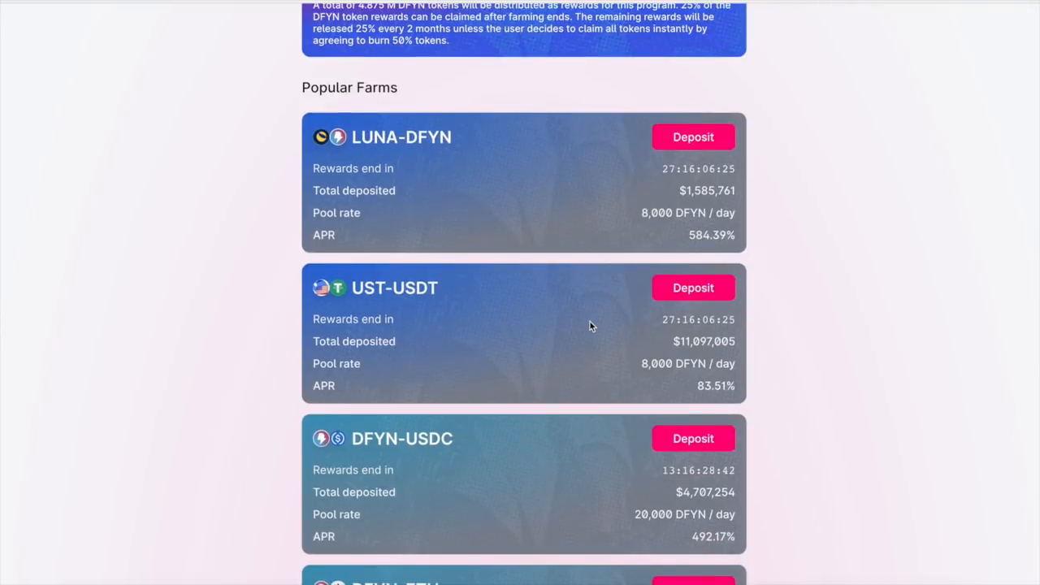
scroll(589, 325, "down", 5)
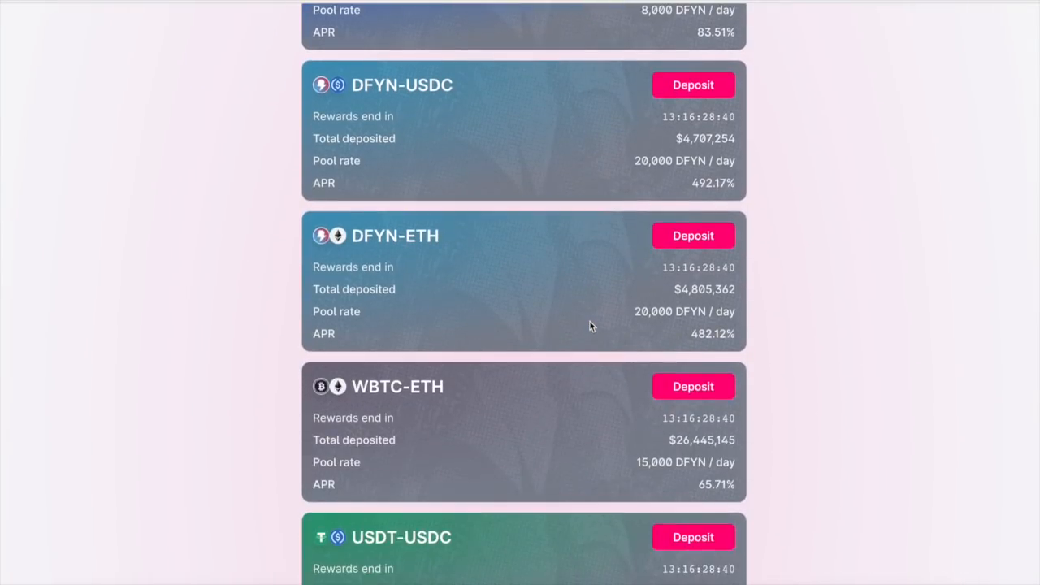
scroll(606, 431, "down", 2)
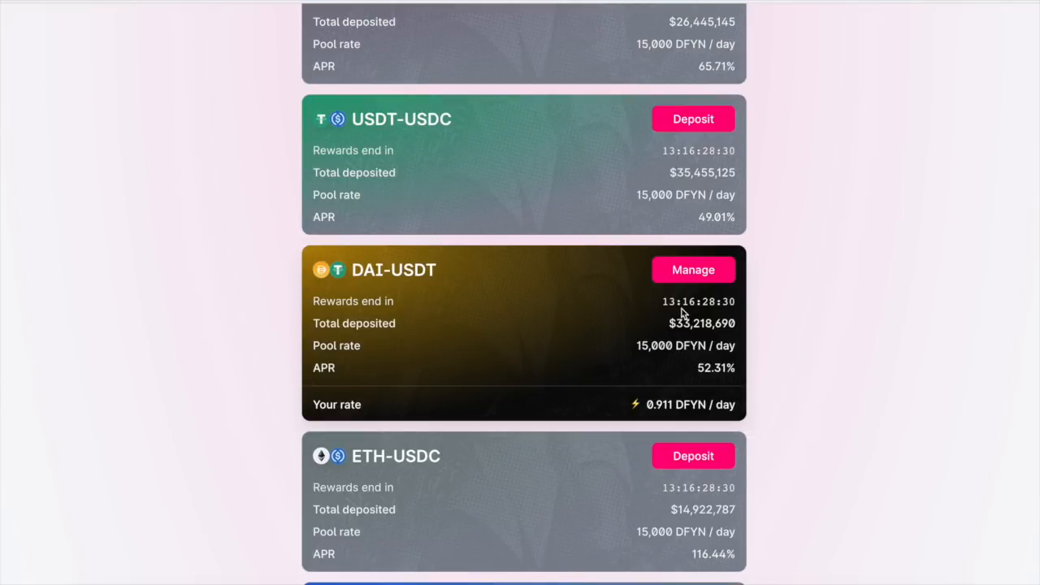
scroll(707, 309, "up", 2)
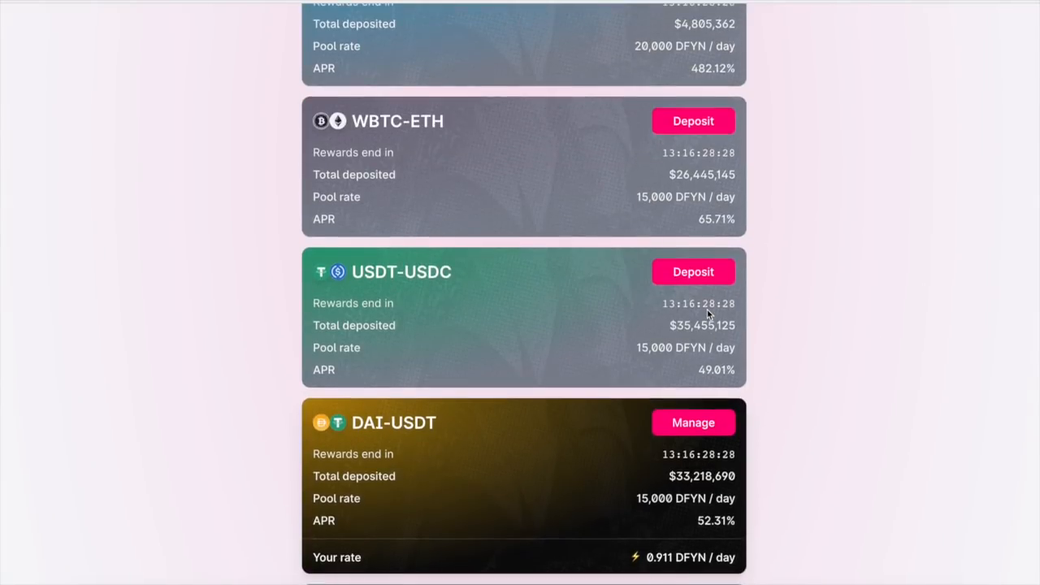
scroll(707, 309, "up", 1)
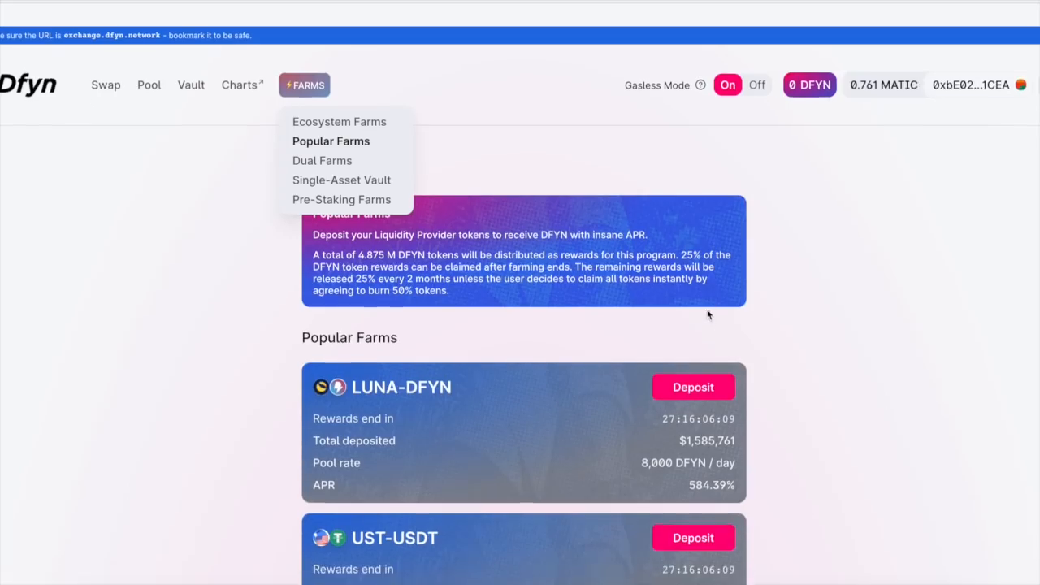
scroll(707, 311, "down", 1)
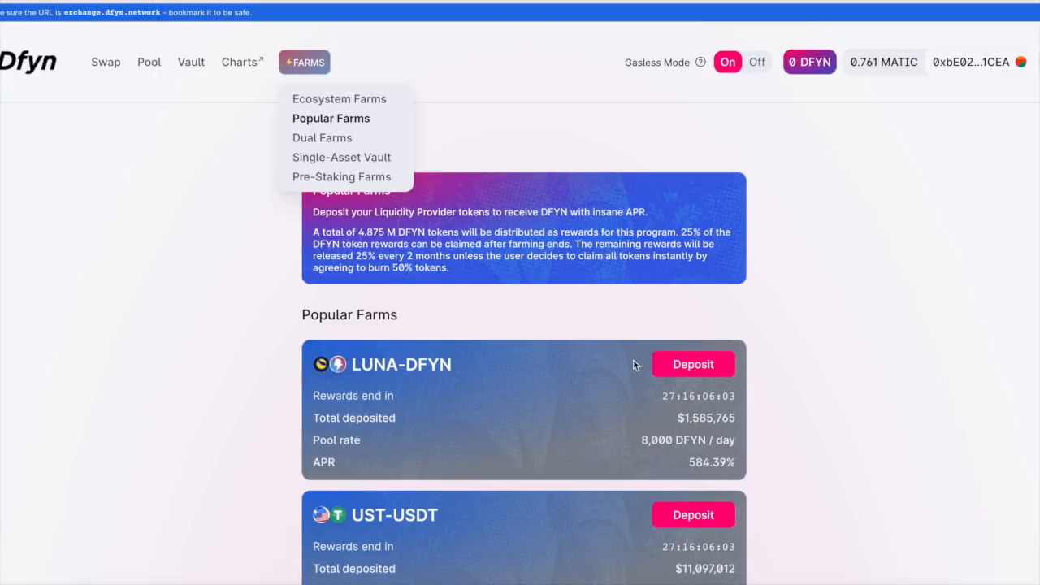
left_click(761, 323)
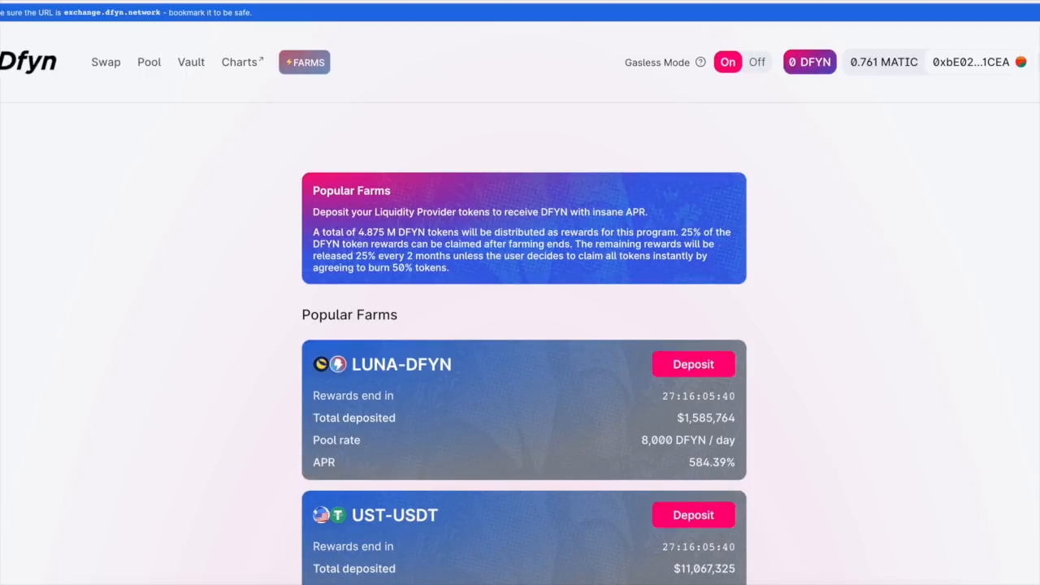
Search the web for "proverbs 25" in a new tab and read the Bible Gateway NIV chapter.
key("super+t")
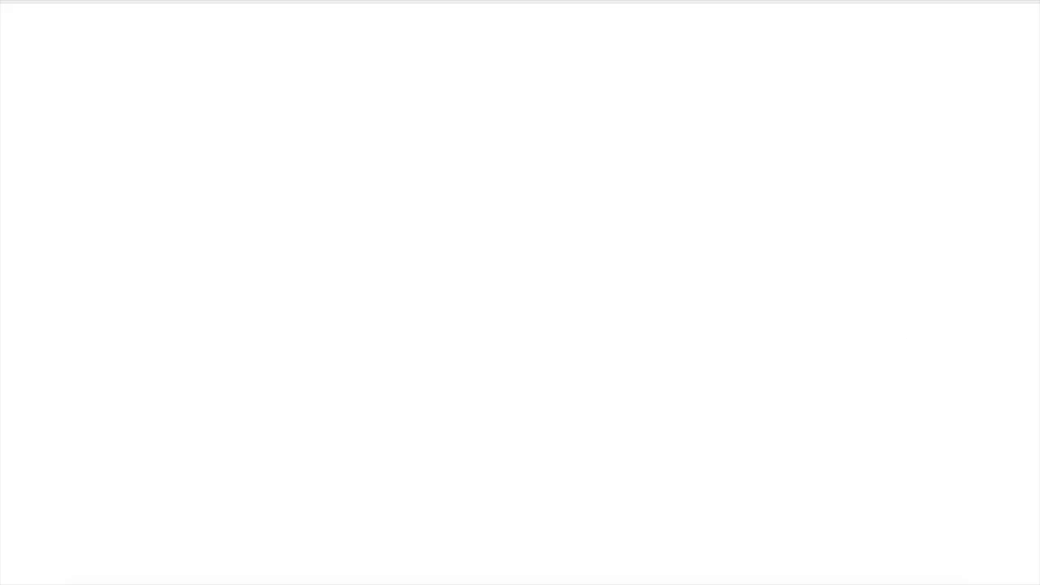
type("prov")
key("Return")
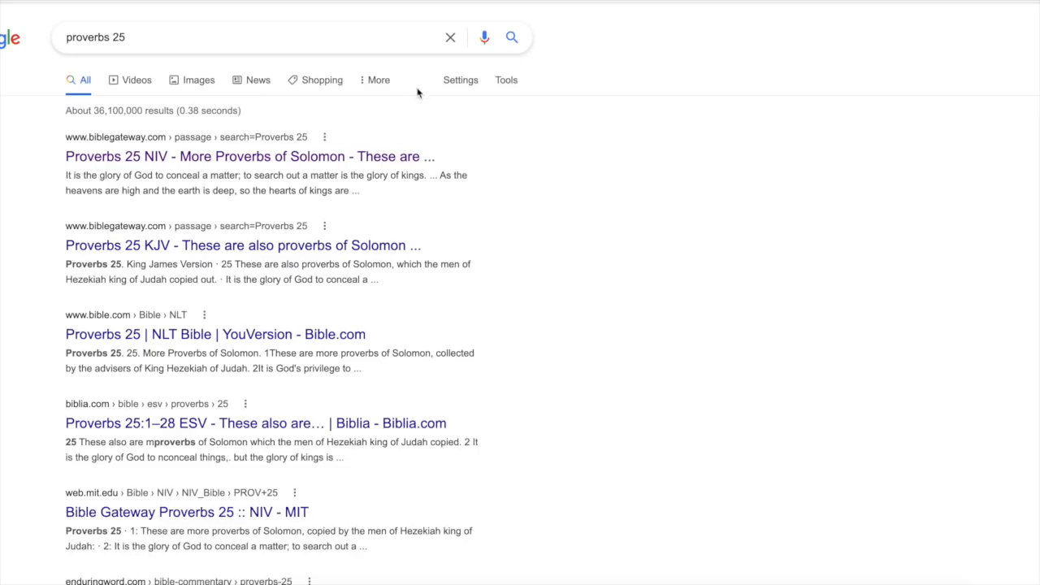
left_click(226, 154)
scroll(441, 434, "down", 10)
Review the Active Promos table on the Celsius site, including rewards, transfer amounts and lockup periods.
scroll(442, 439, "down", 3)
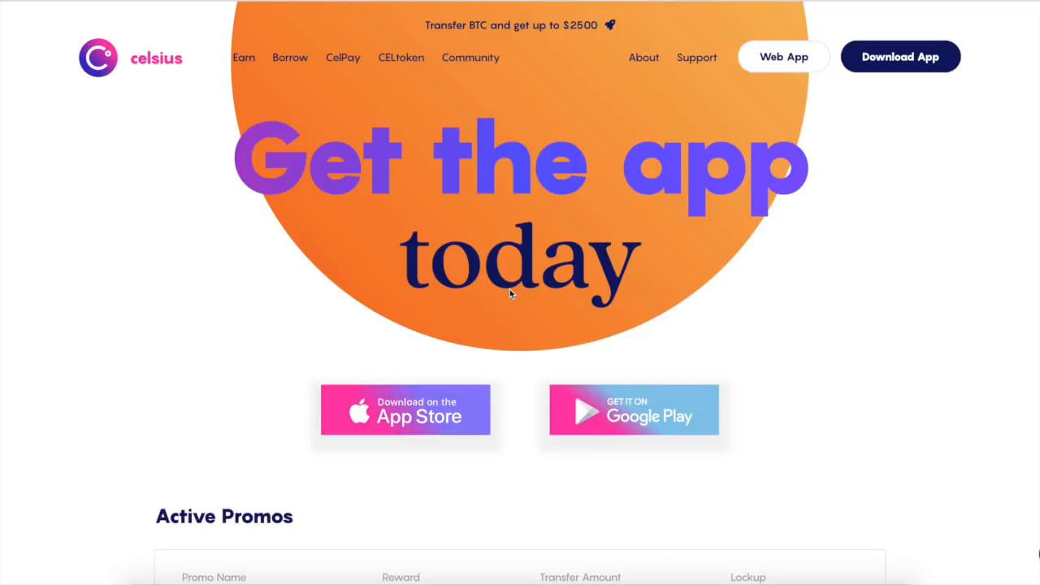
scroll(510, 289, "down", 3)
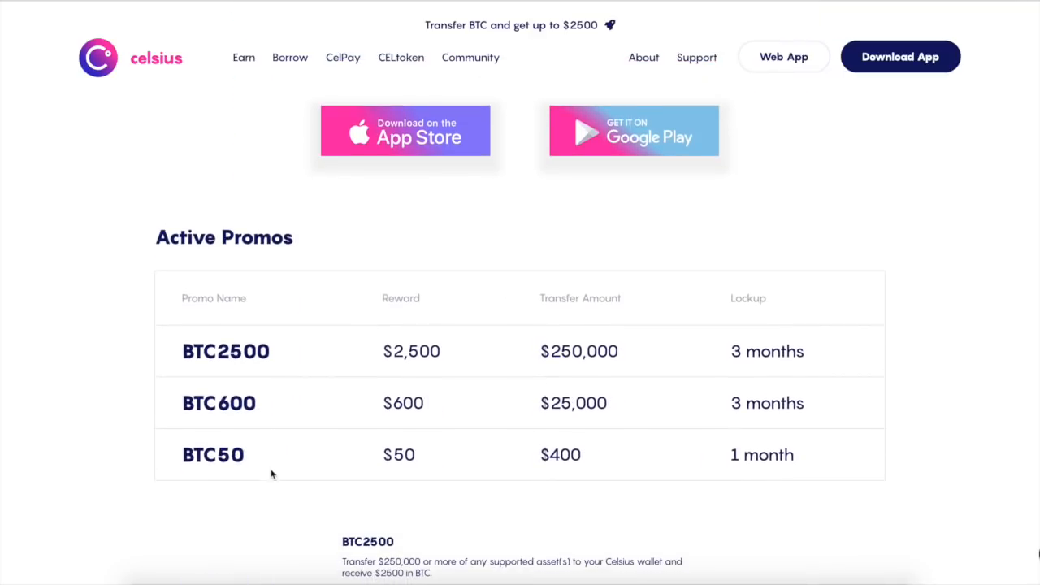
left_click(165, 338)
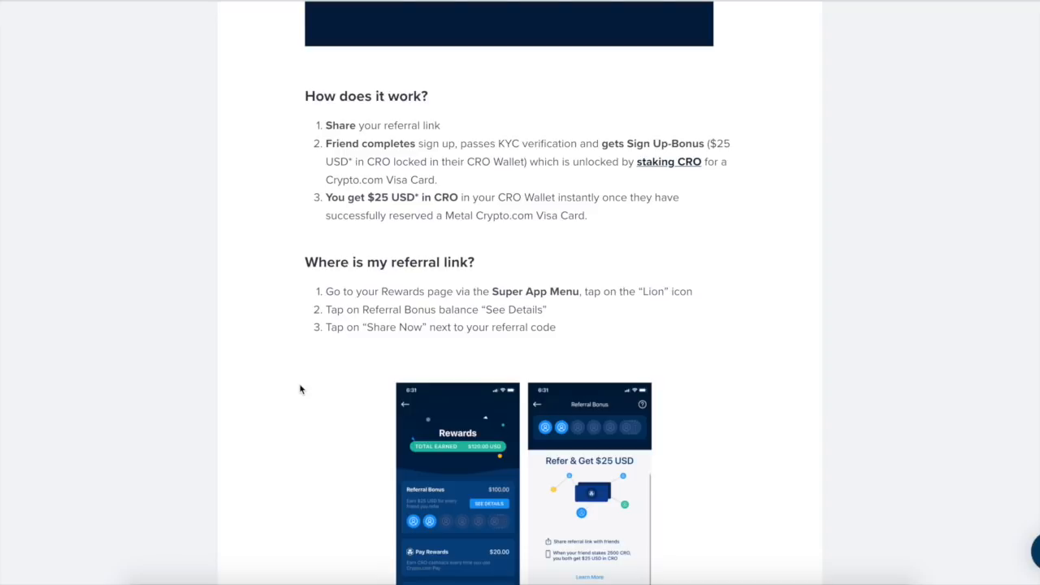
Highlight "Metal Crypto.com Visa Card." in the Crypto.com referral instructions, and clear the selection.
left_click_drag(593, 220, 446, 213)
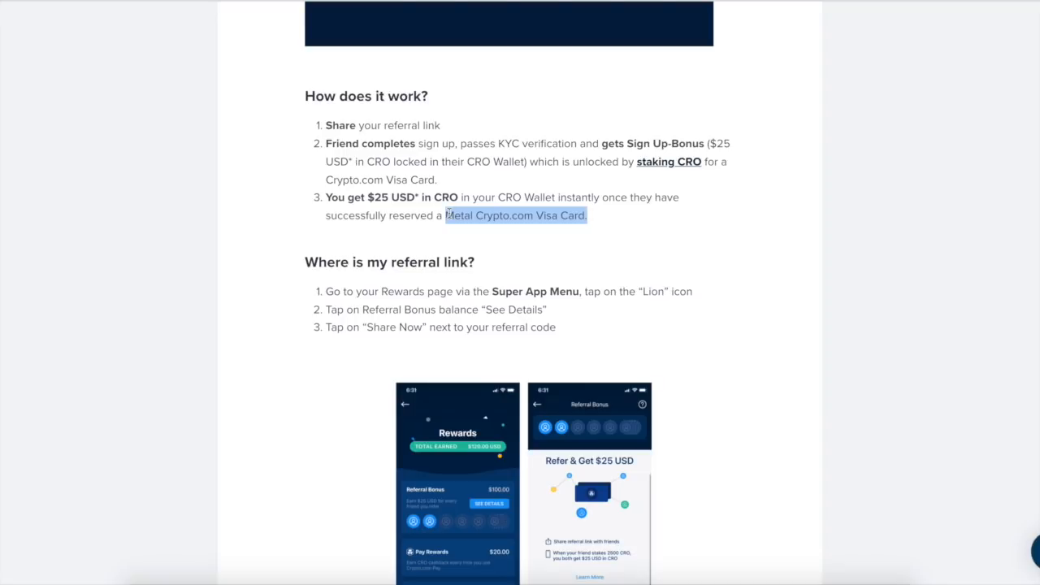
left_click(300, 389)
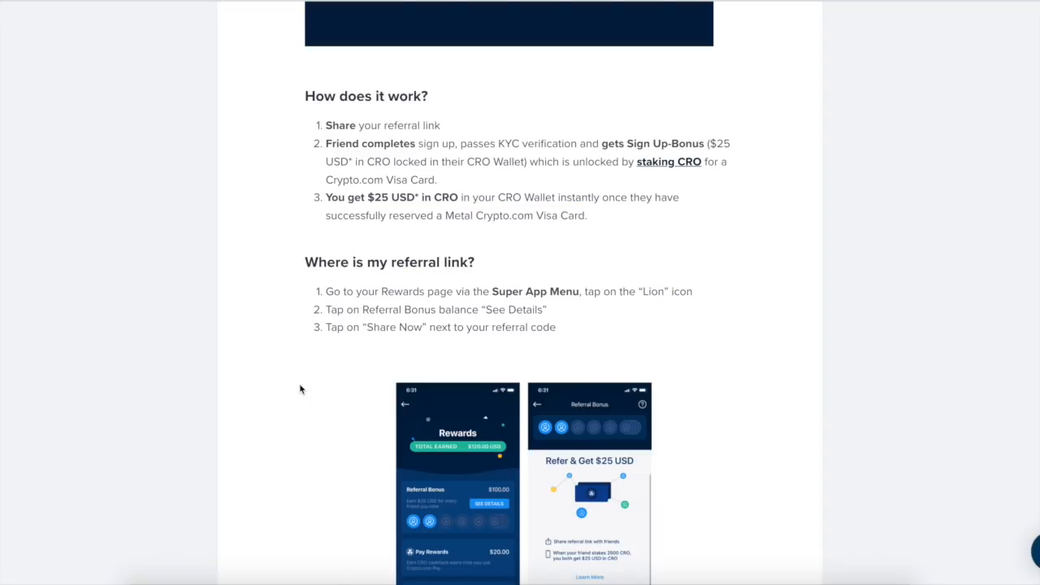